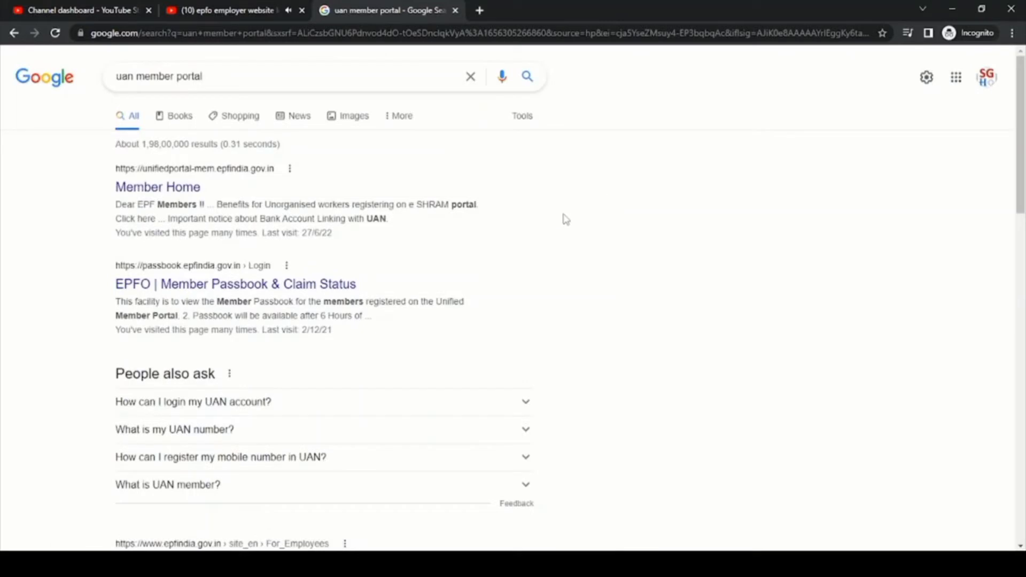
# Step: Open the 'Member Home' result for unifiedportal-mem.epfindia.gov.in from the Google results
pyautogui.click(167, 192)
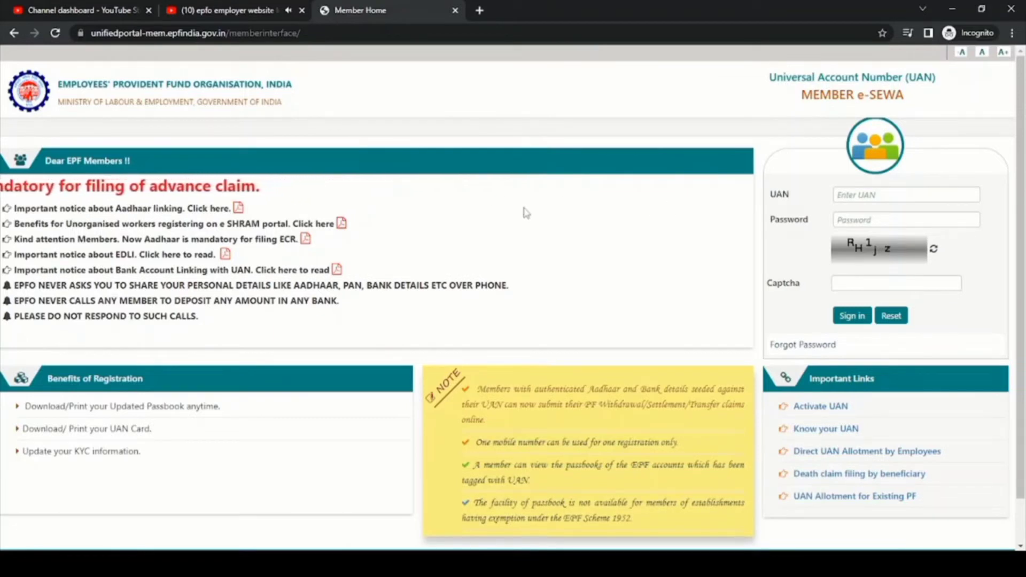
# Step: Sign in with the member's UAN, account password and the displayed captcha code
pyautogui.click(923, 195)
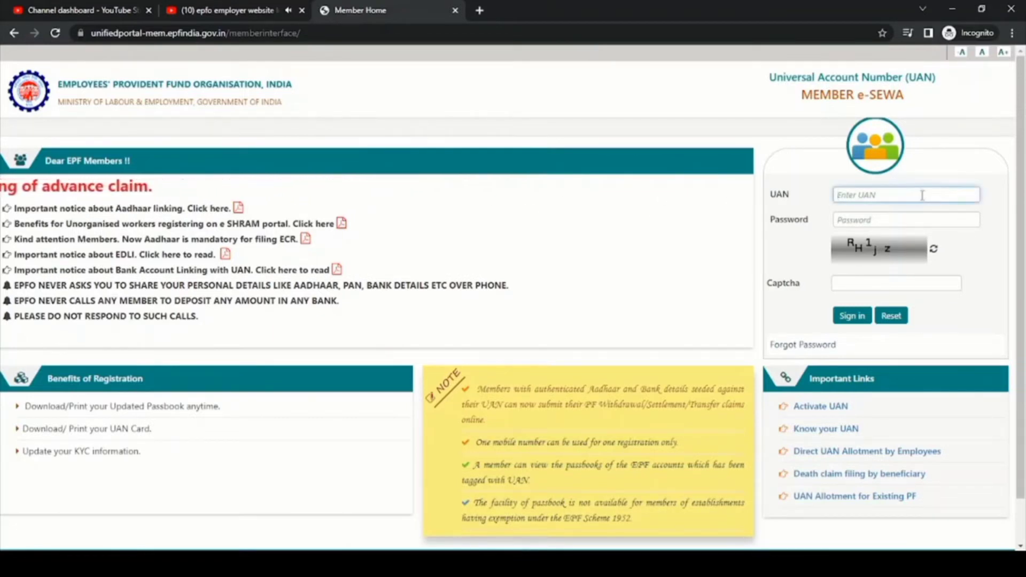
pyautogui.write('100')
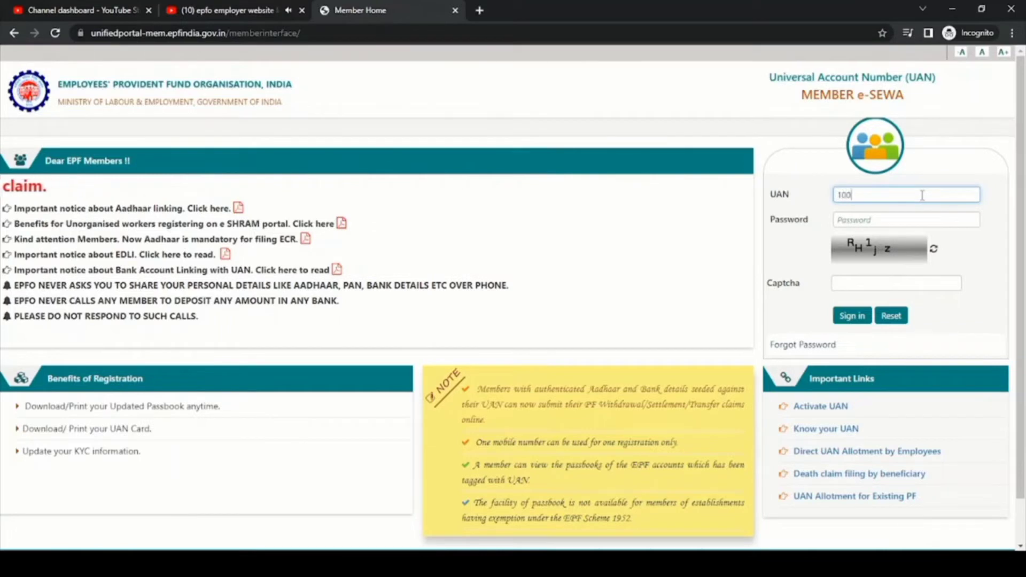
pyautogui.press('BackSpace')
pyautogui.press('BackSpace')
pyautogui.press('BackSpace')
pyautogui.press('BackSpace')
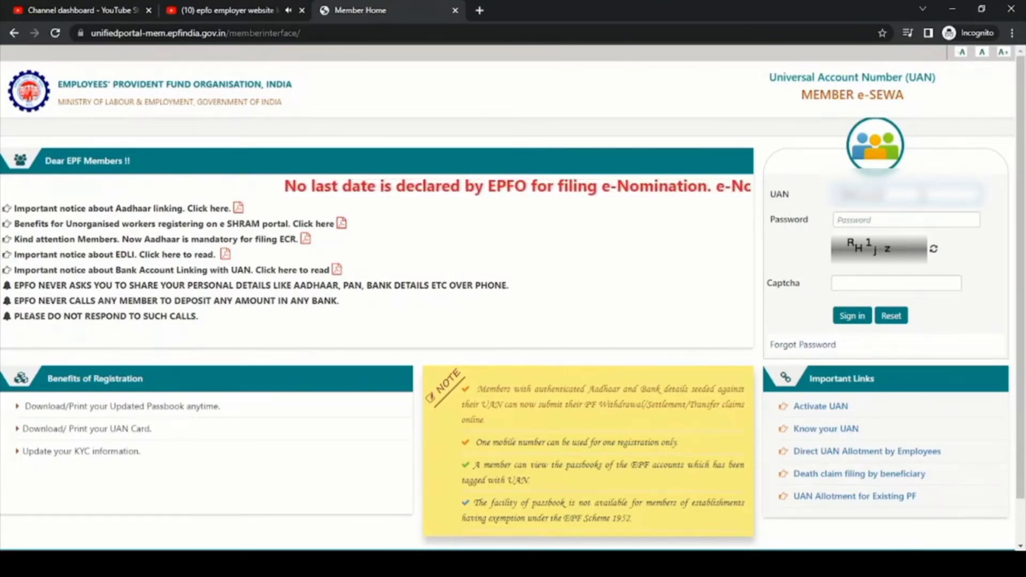
pyautogui.click(906, 219)
pyautogui.write('•••')
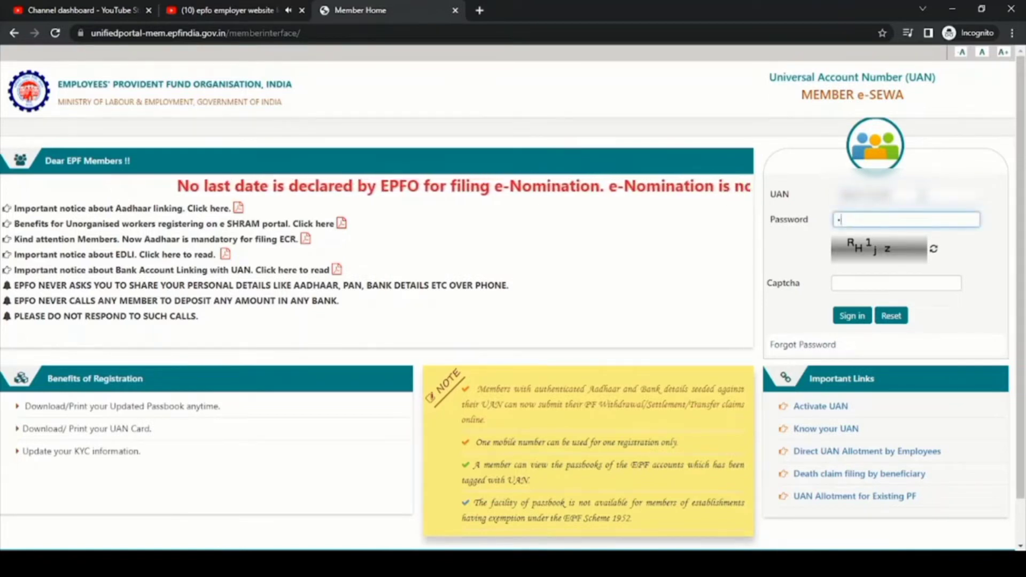
pyautogui.write('••••••')
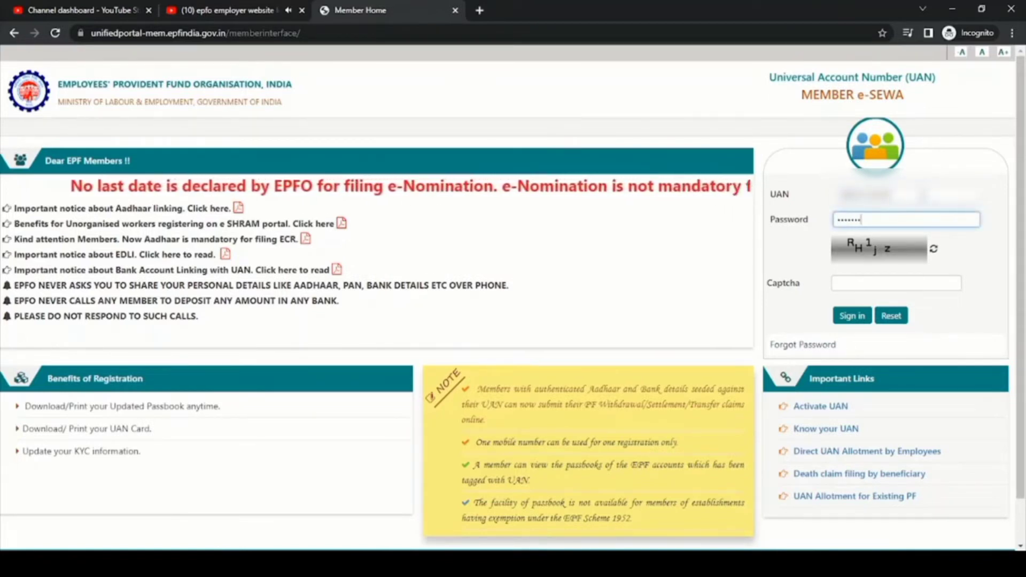
pyautogui.click(896, 283)
pyautogui.write('R')
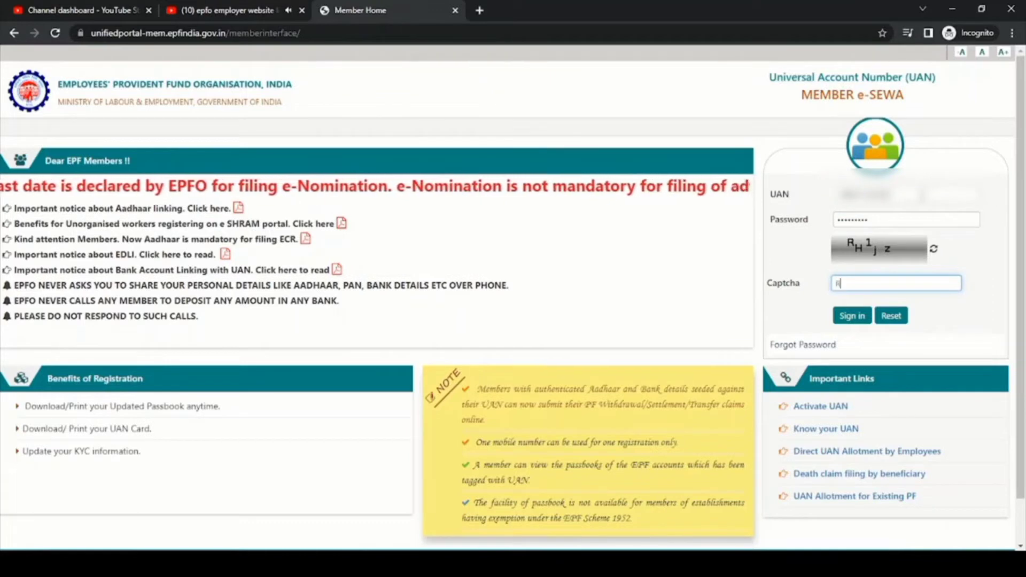
pyautogui.write('H1j')
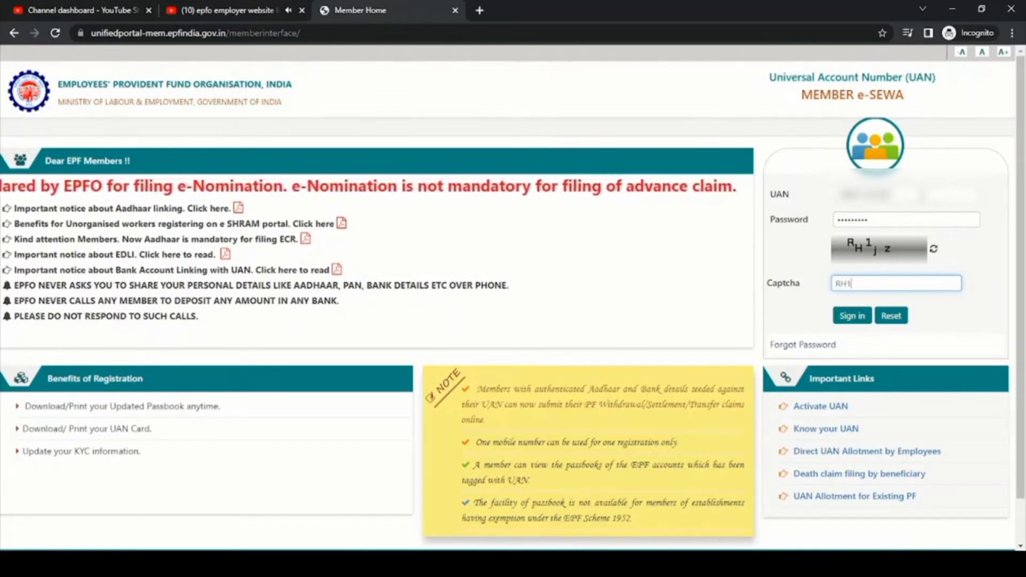
pyautogui.write('z')
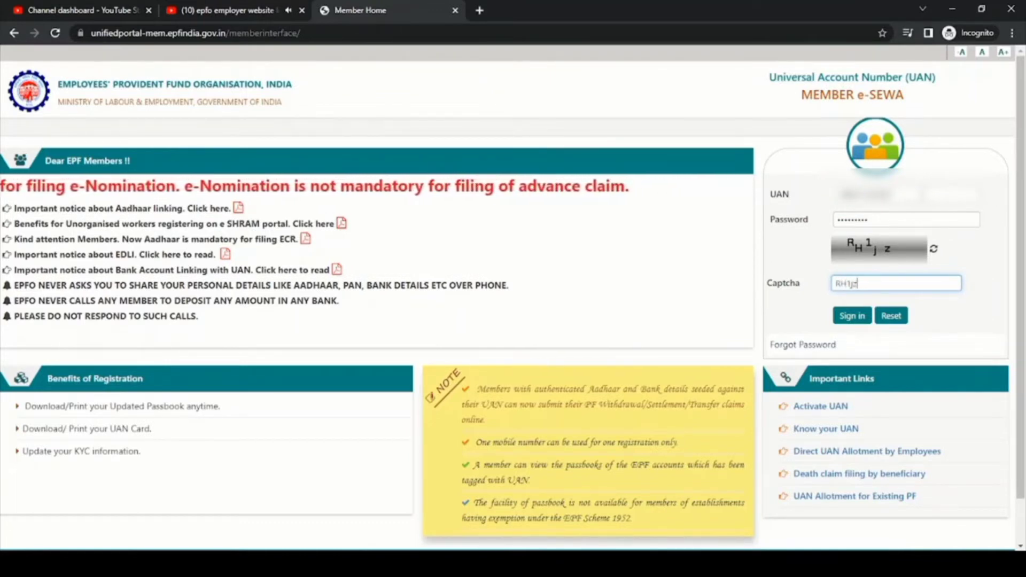
pyautogui.click(867, 321)
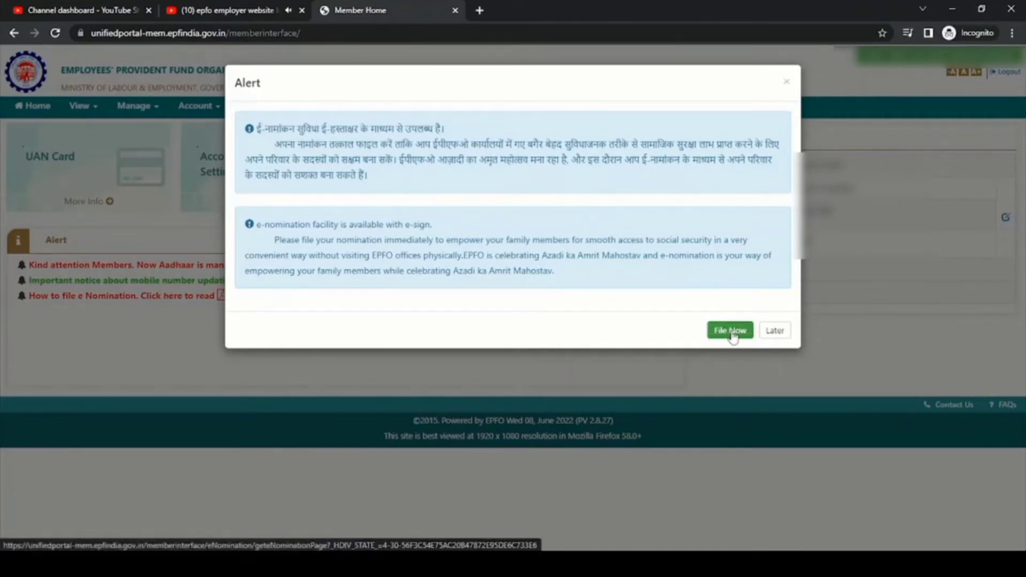
# Step: Dismiss the e-nomination alert with Later and go to Manage > E-NOMINATION
pyautogui.click(776, 332)
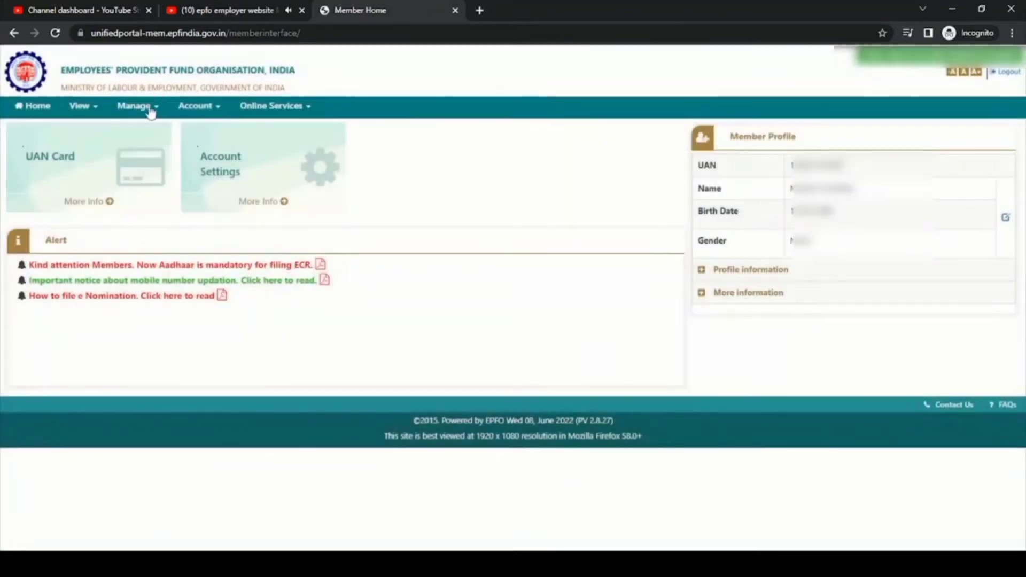
pyautogui.click(160, 113)
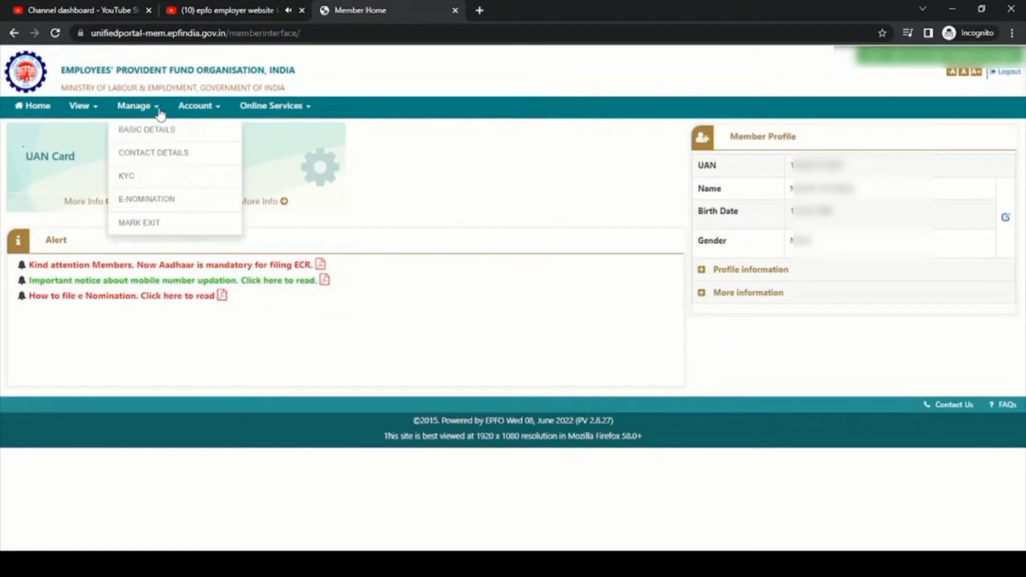
pyautogui.click(155, 206)
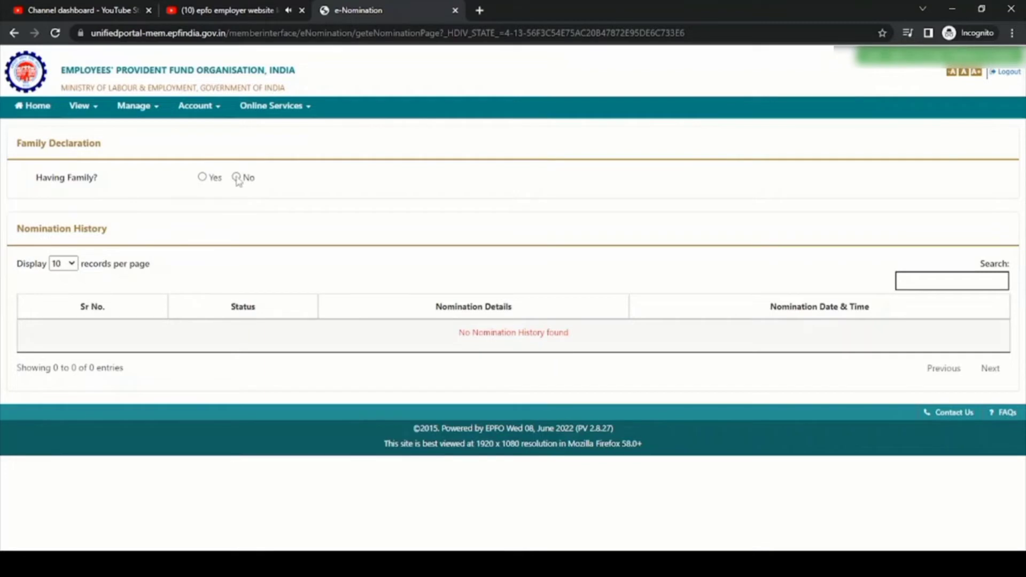
# Step: Switch Having Family? from No to Yes so the Add Family Details table appears
pyautogui.click(236, 178)
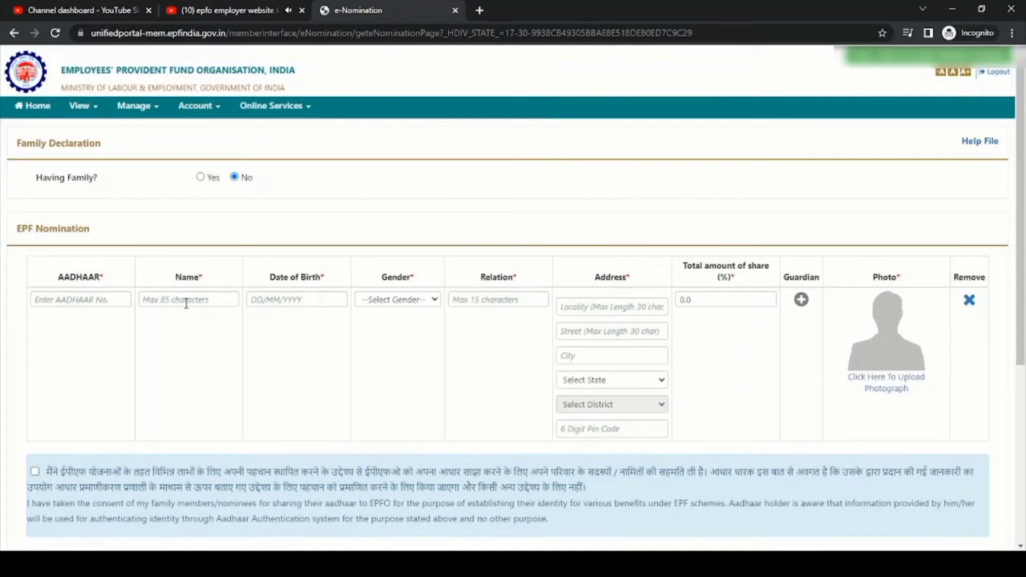
pyautogui.click(435, 301)
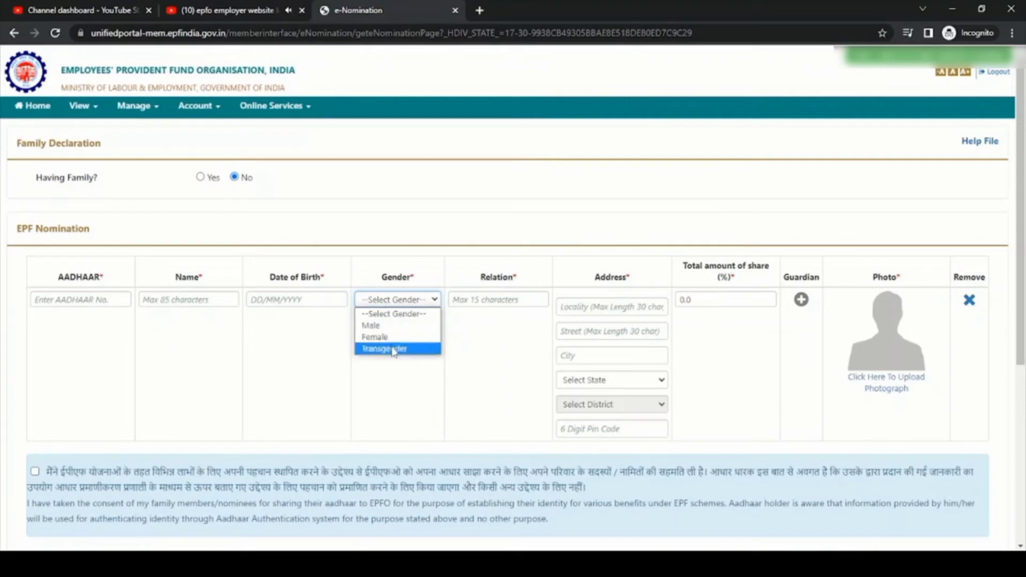
pyautogui.click(483, 338)
pyautogui.click(474, 300)
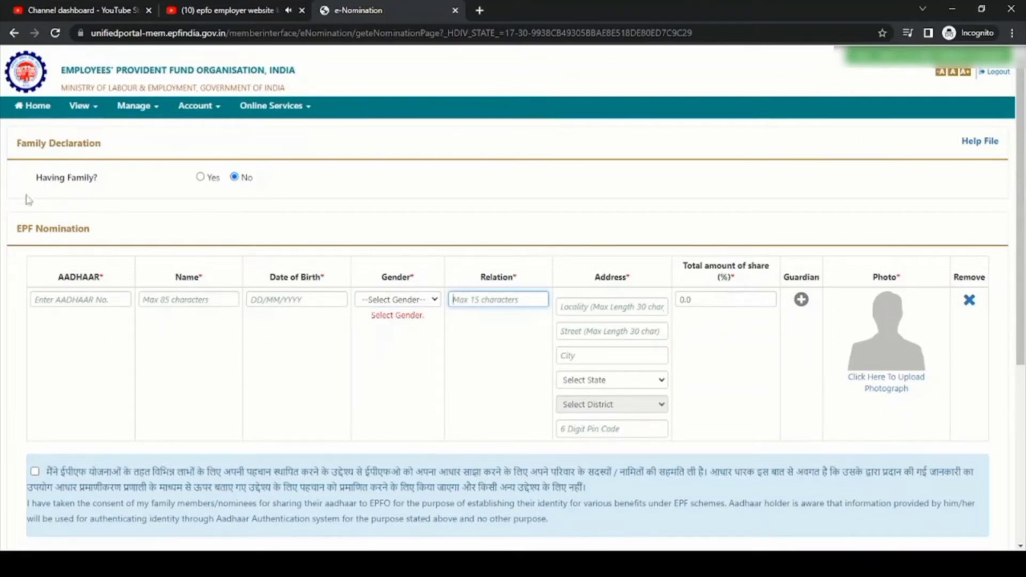
pyautogui.click(200, 177)
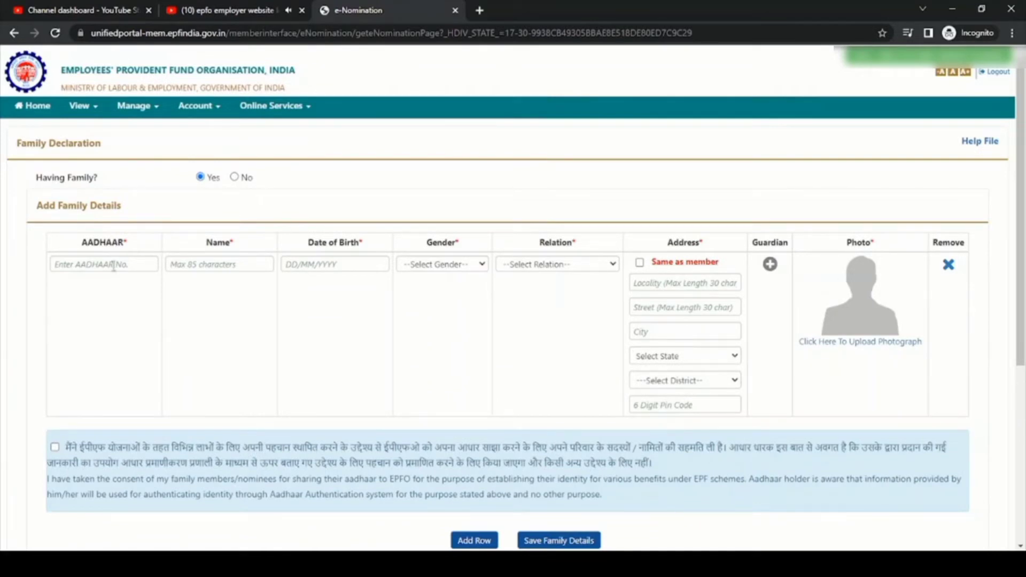
# Step: Leave the Relation list unpicked and start typing the family member's Aadhaar number
pyautogui.click(612, 266)
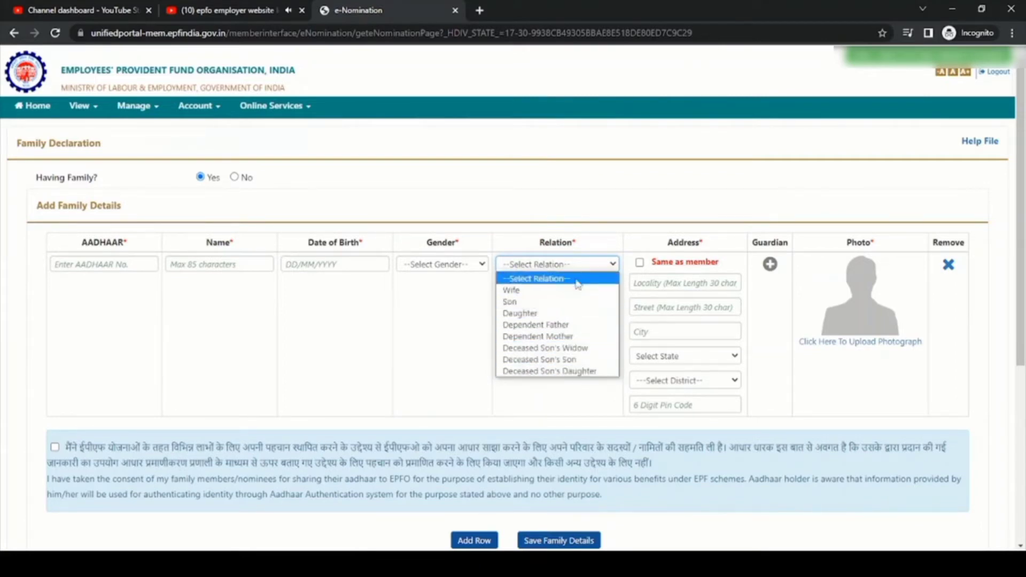
pyautogui.click(476, 324)
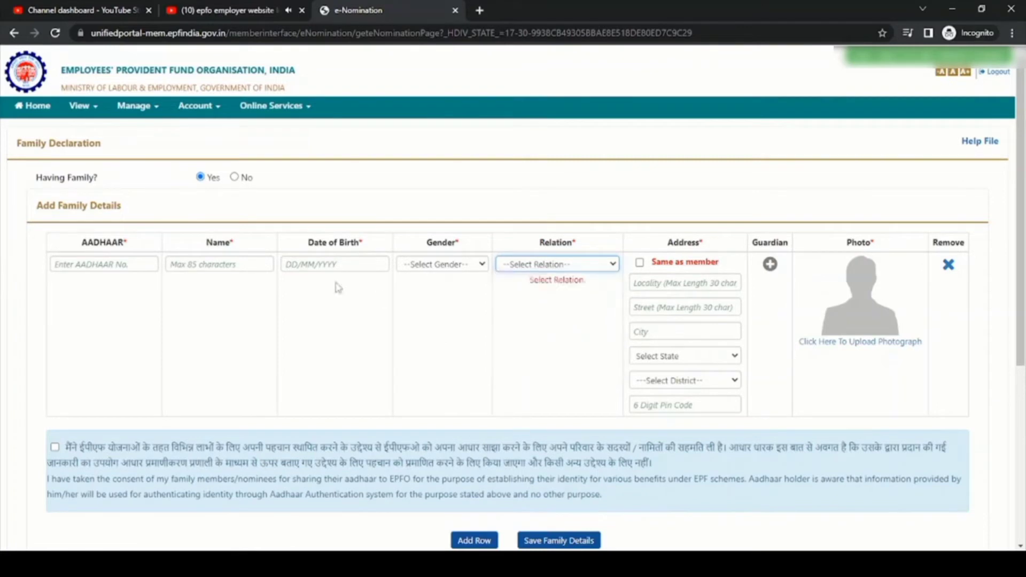
pyautogui.click(129, 261)
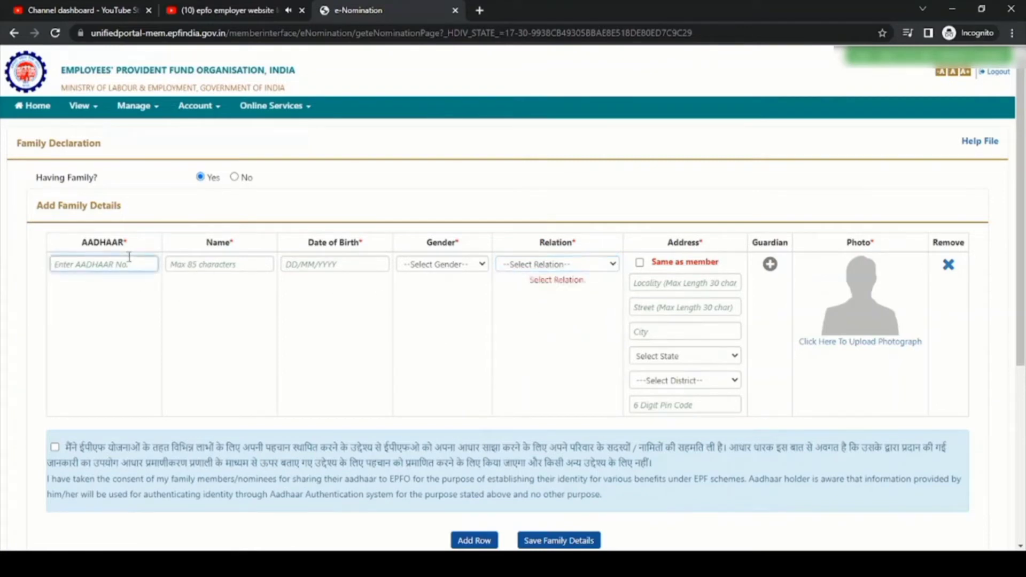
pyautogui.write('34')
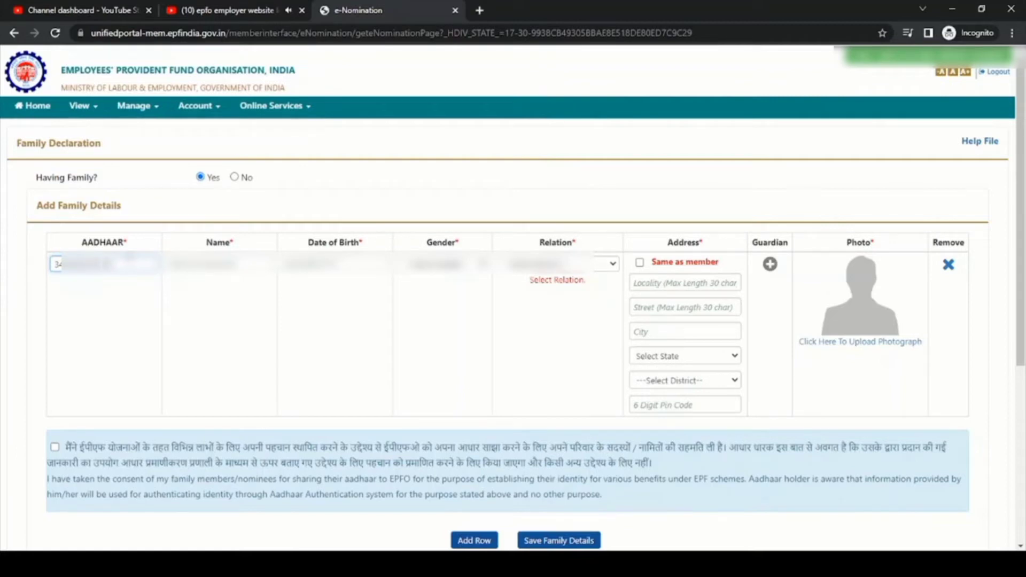
# Step: Enter the family member's name and date of birth in the first family row
pyautogui.click(220, 264)
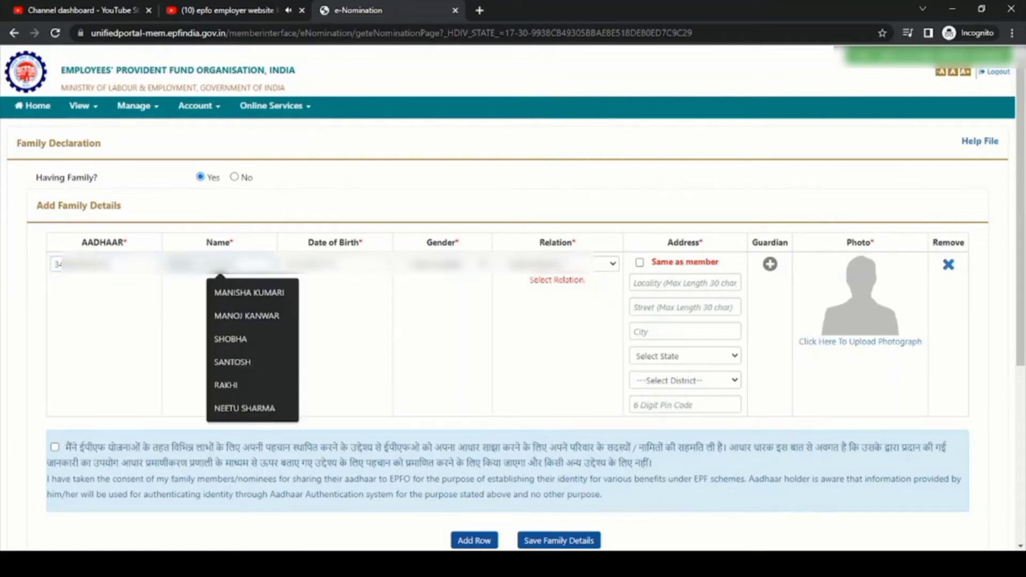
pyautogui.press('Down')
pyautogui.press('Return')
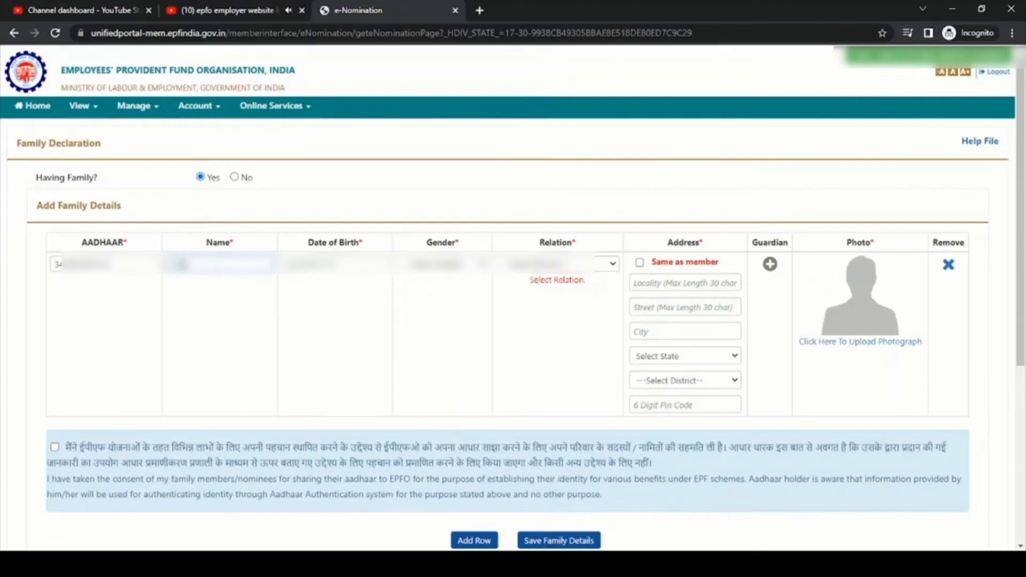
pyautogui.write('Kumar')
pyautogui.press('Tab')
pyautogui.write('01011990')
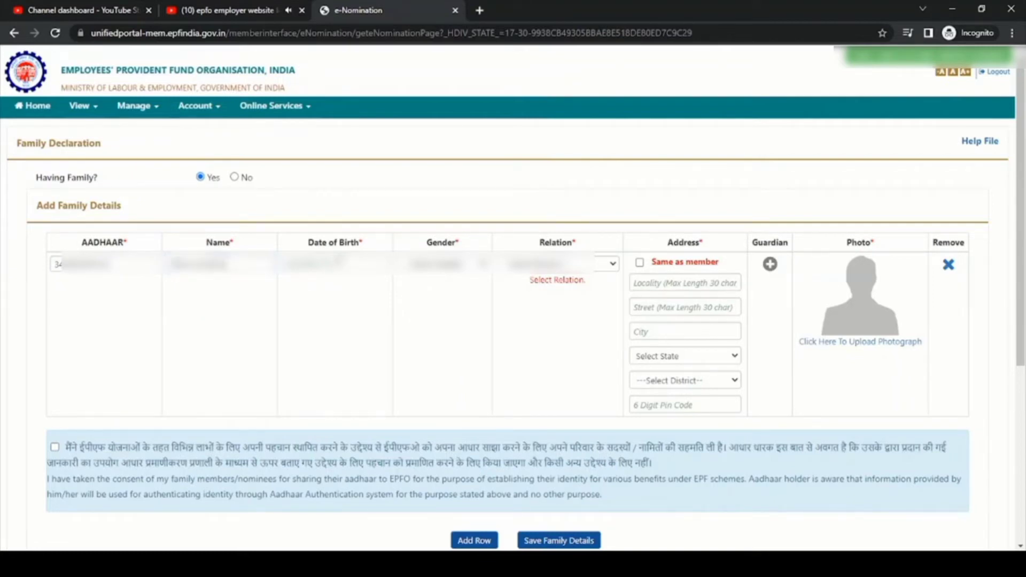
pyautogui.press('Down')
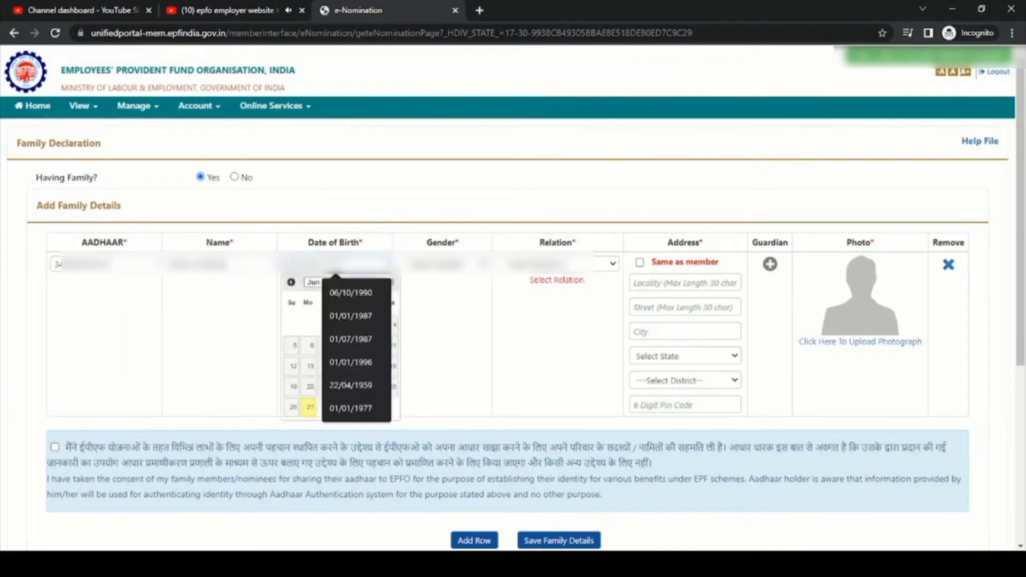
pyautogui.write('20')
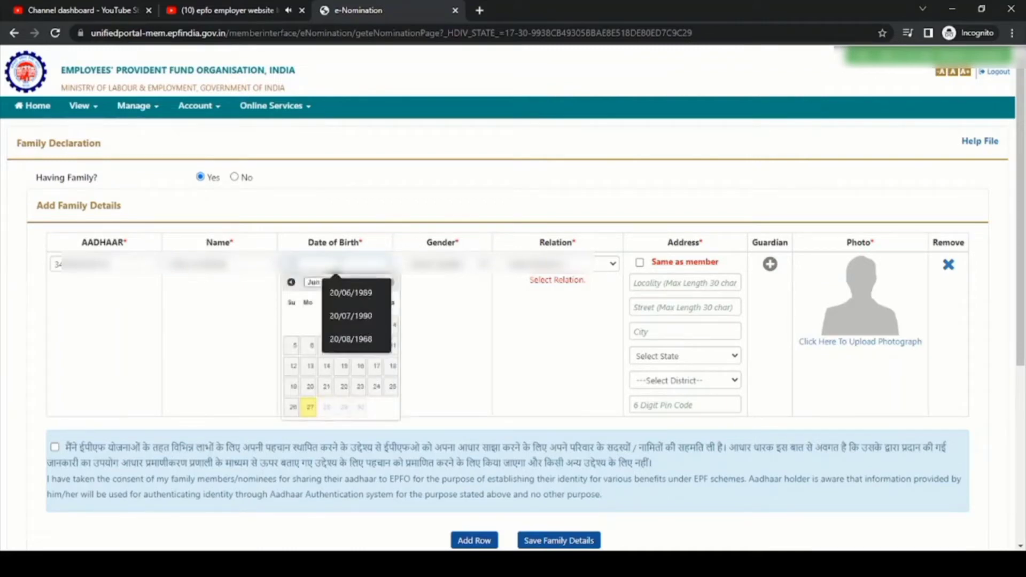
pyautogui.write('/06')
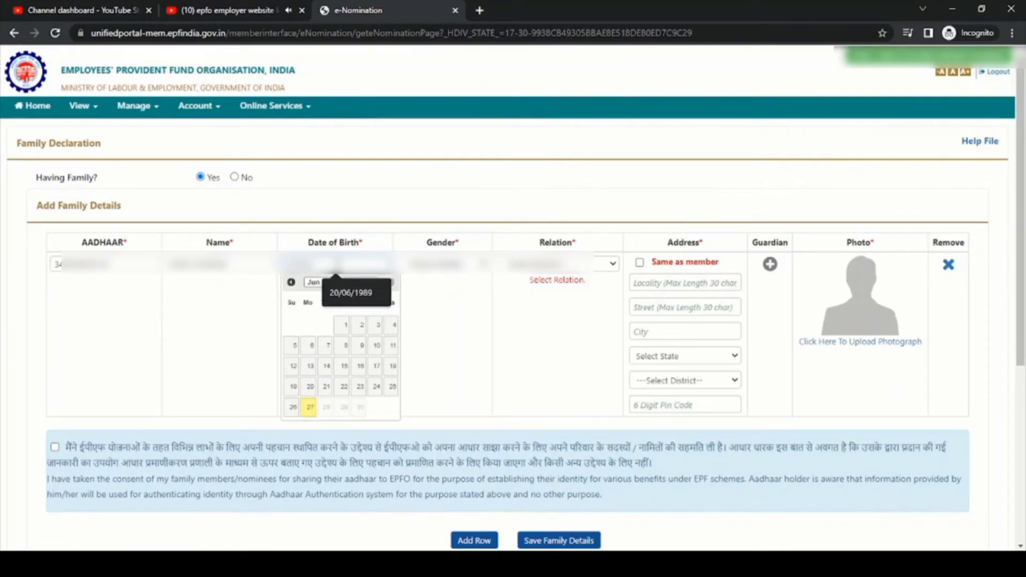
pyautogui.write('/1989')
pyautogui.click(431, 315)
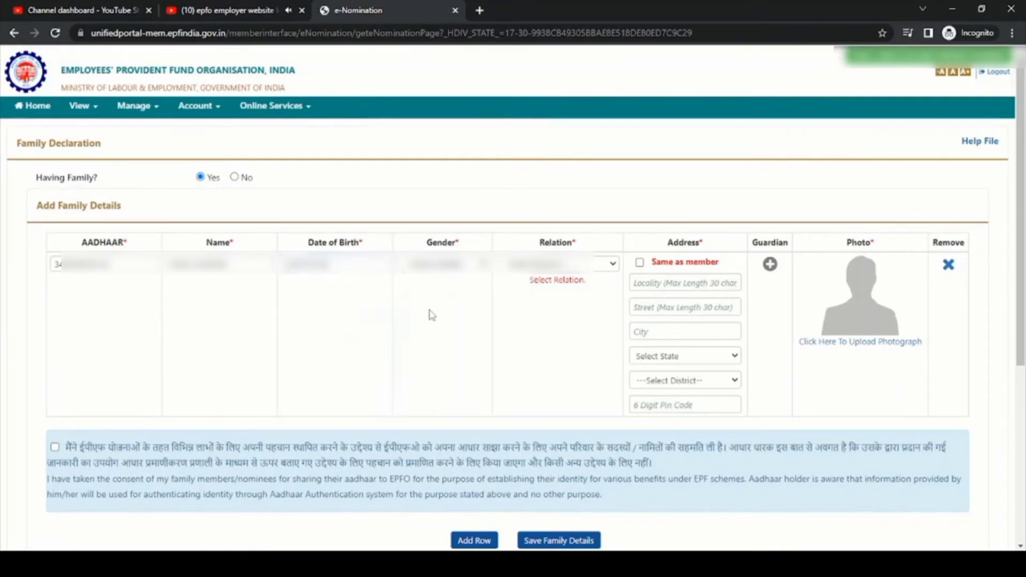
# Step: Set the family member's gender to Female and relation to Wife
pyautogui.click(488, 267)
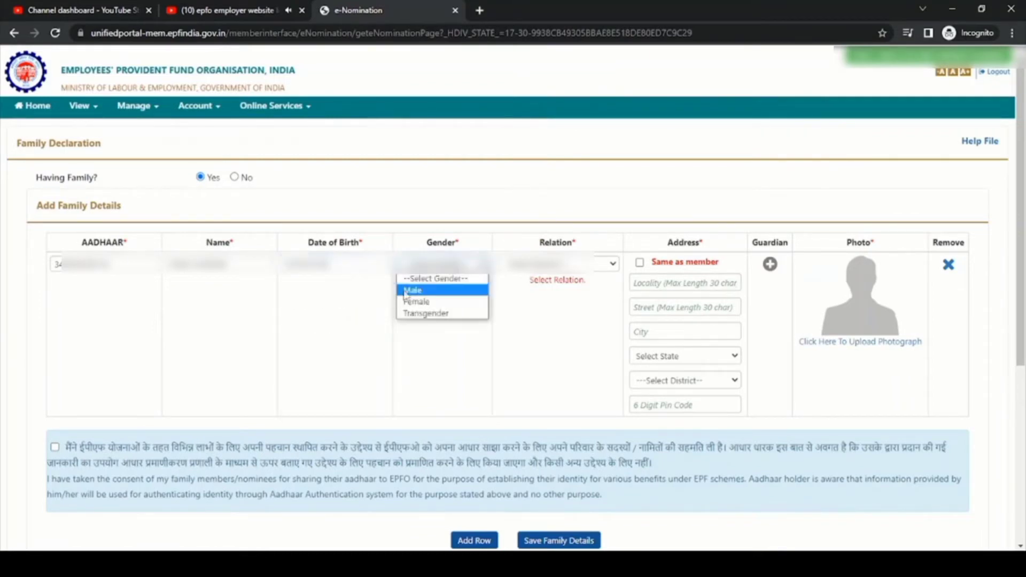
pyautogui.click(415, 302)
pyautogui.click(605, 267)
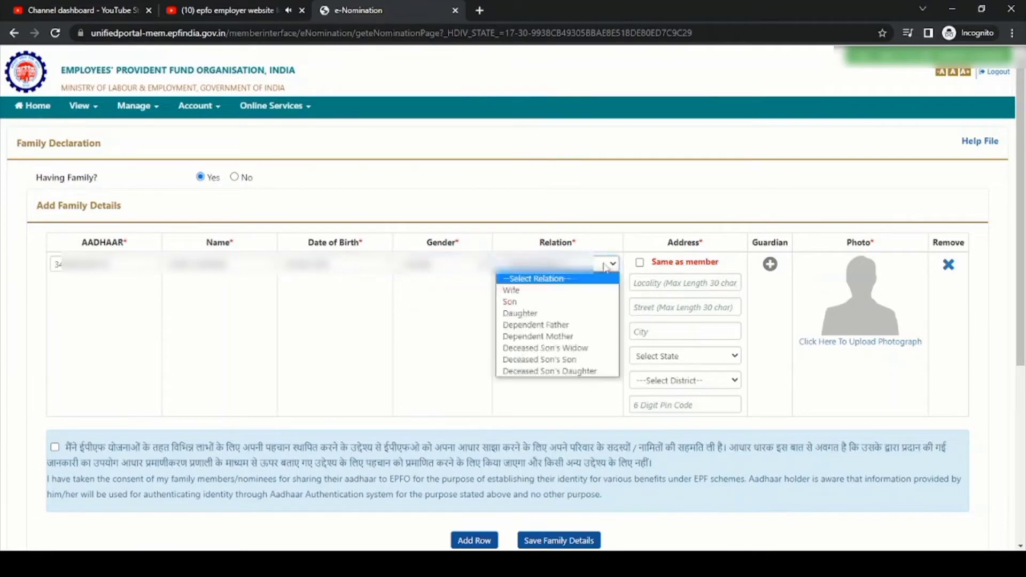
pyautogui.click(516, 290)
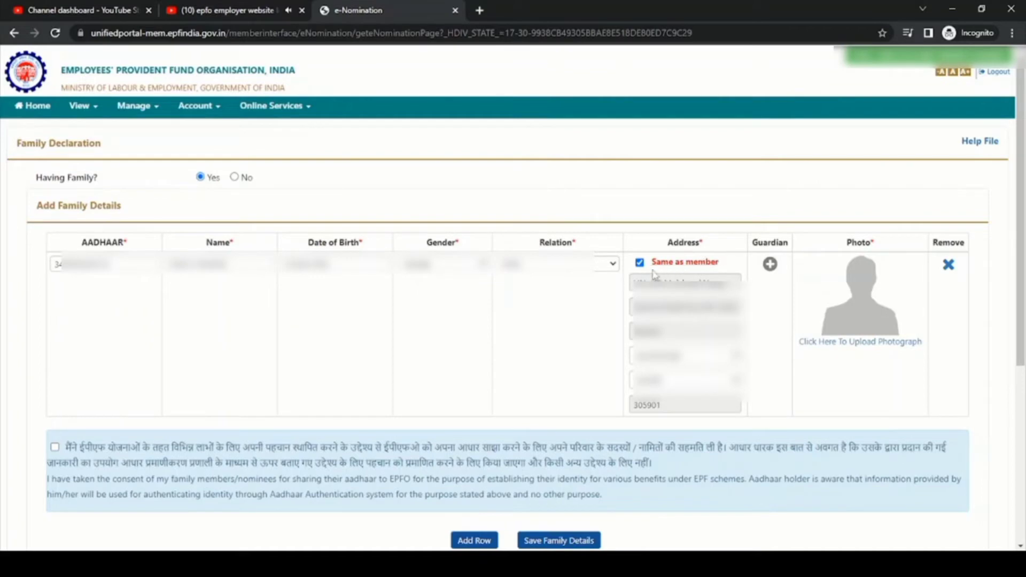
# Step: Choose, preview and upload a JPEG photograph for the first family member, confirming both alerts
pyautogui.click(866, 345)
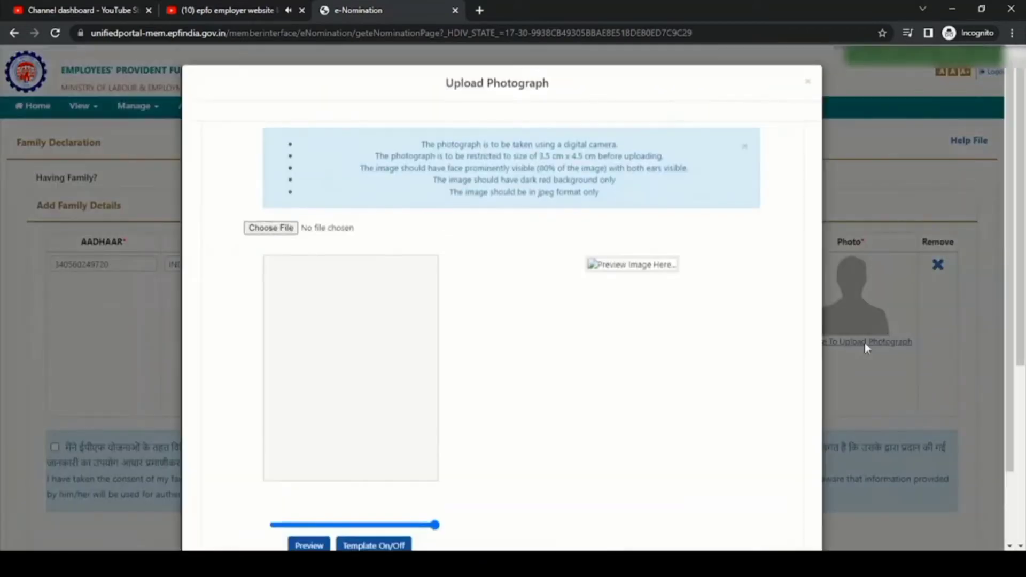
pyautogui.click(290, 230)
pyautogui.click(401, 286)
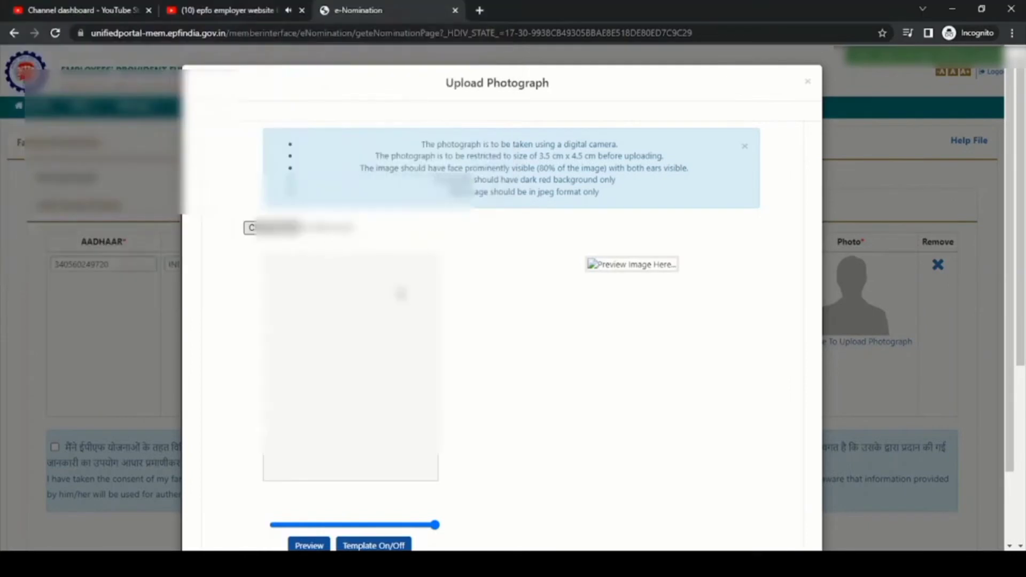
pyautogui.scroll(-2, 508, 451)
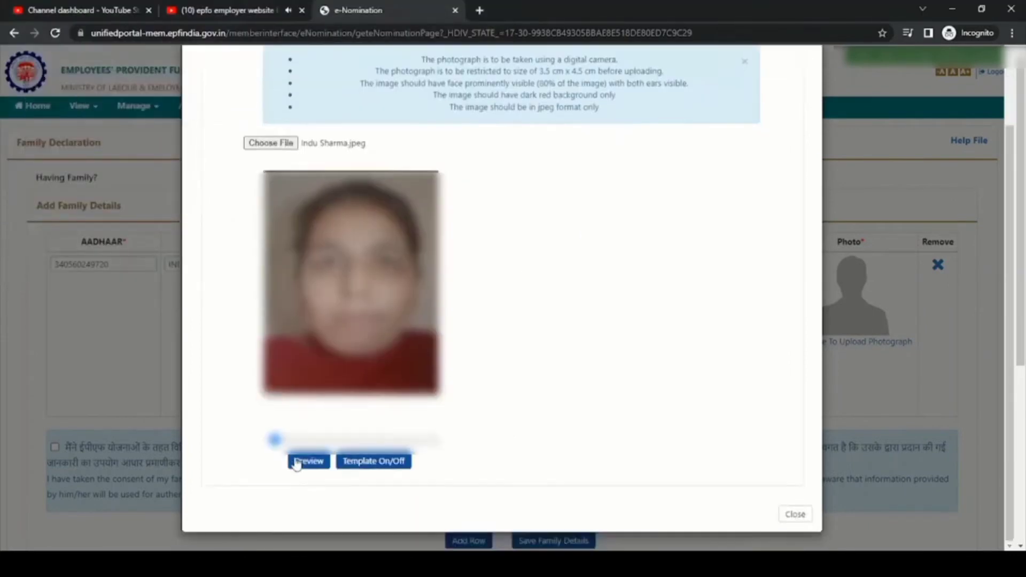
pyautogui.click(299, 463)
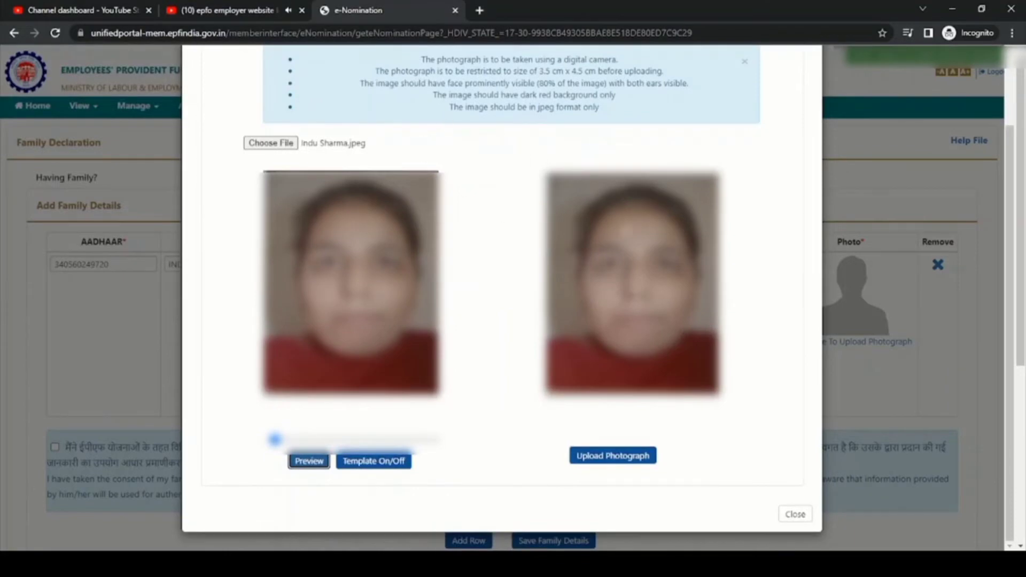
pyautogui.scroll(2, 534, 211)
pyautogui.scroll(-2, 734, 360)
pyautogui.click(641, 460)
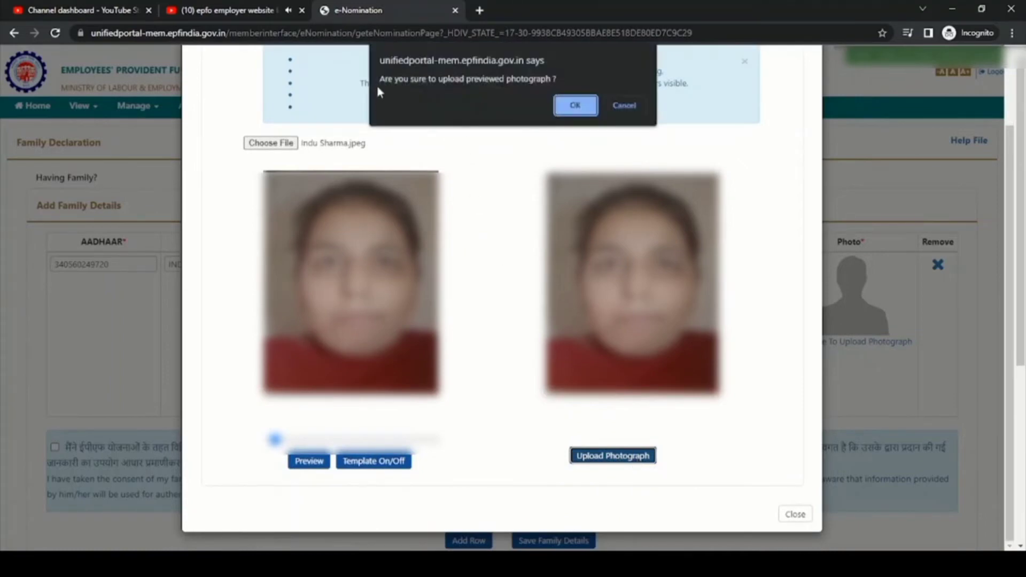
pyautogui.click(589, 108)
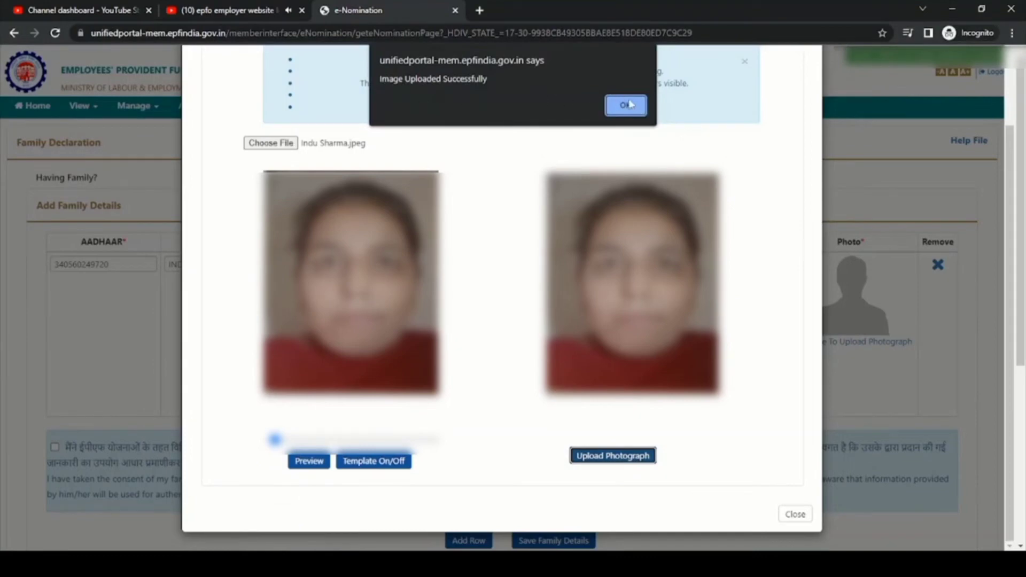
pyautogui.click(630, 104)
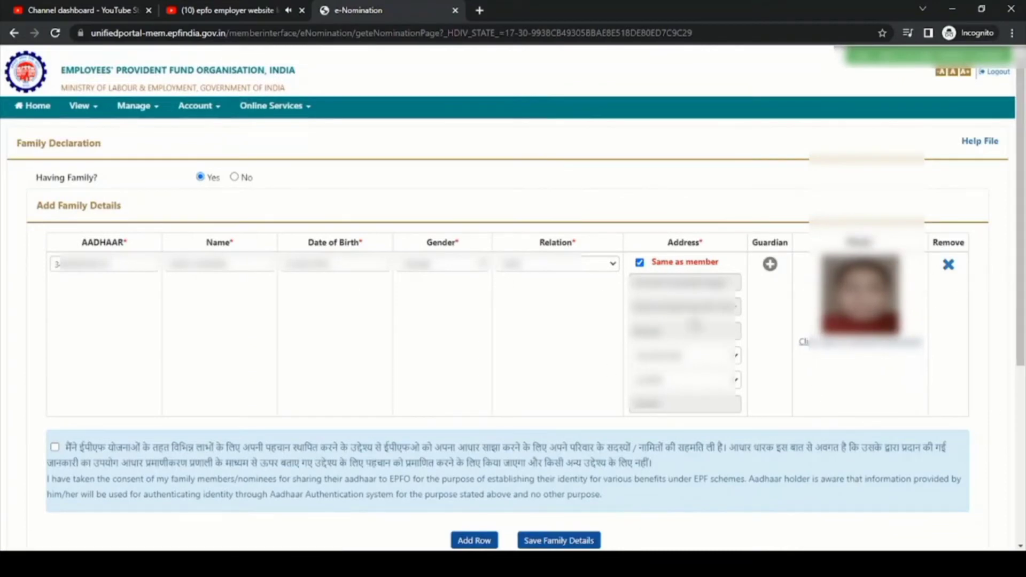
# Step: Scroll to the consent area and save the family member's details with Save Family Details
pyautogui.scroll(-1, 429, 300)
pyautogui.scroll(-3, 429, 299)
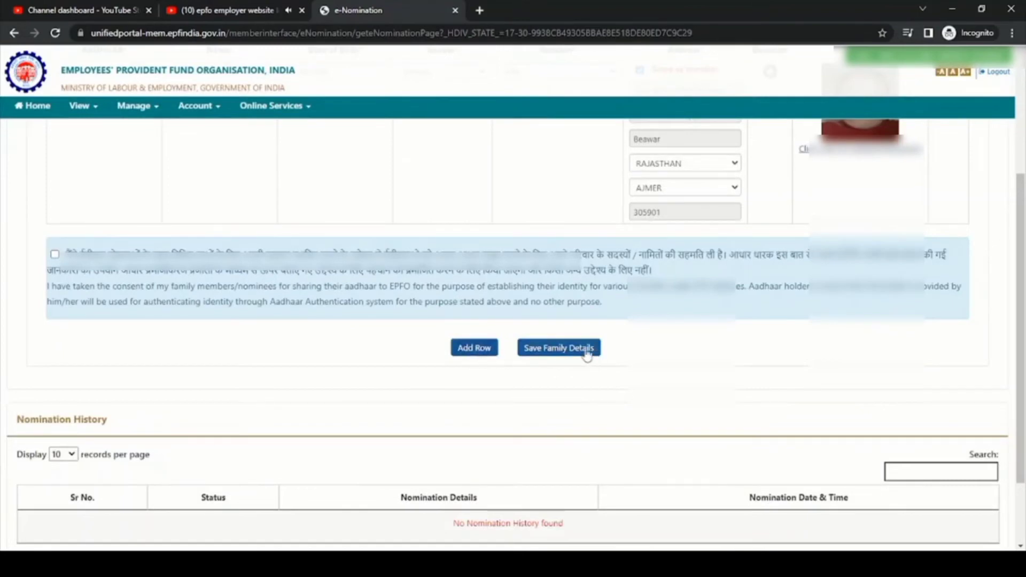
pyautogui.scroll(4, 583, 353)
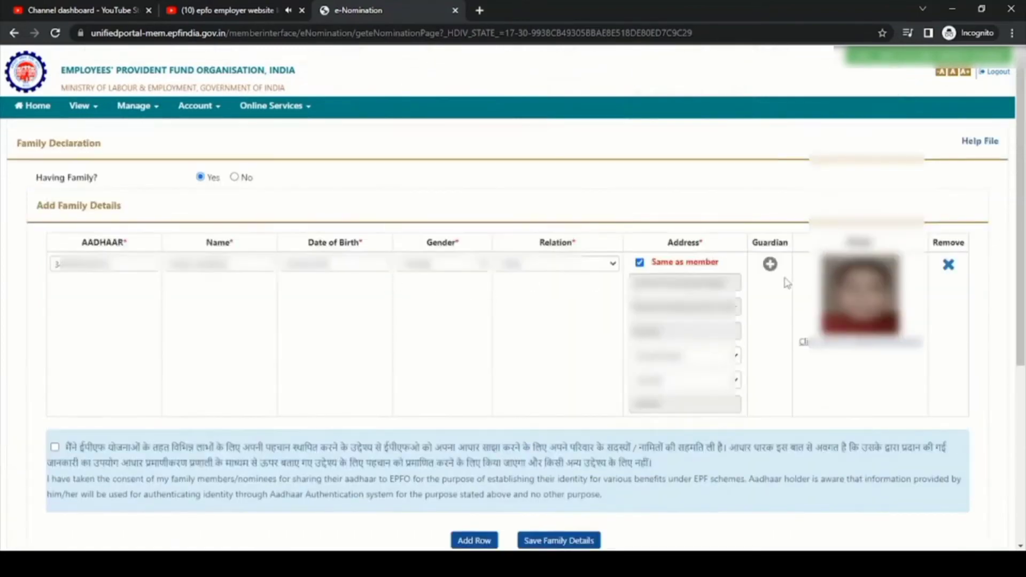
pyautogui.scroll(-2, 64, 424)
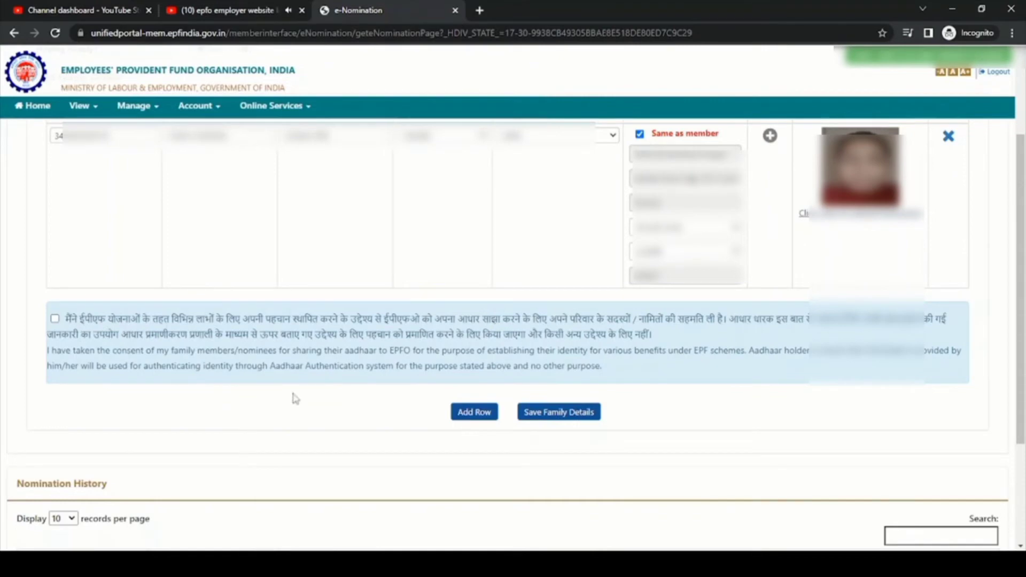
pyautogui.scroll(-3, 316, 408)
pyautogui.scroll(6, 318, 408)
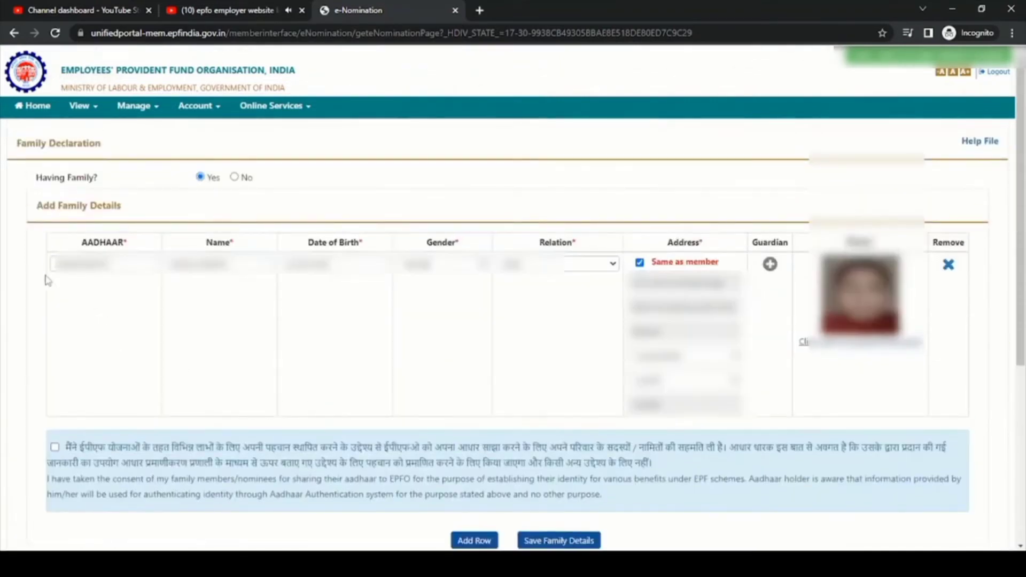
pyautogui.scroll(-2, 337, 367)
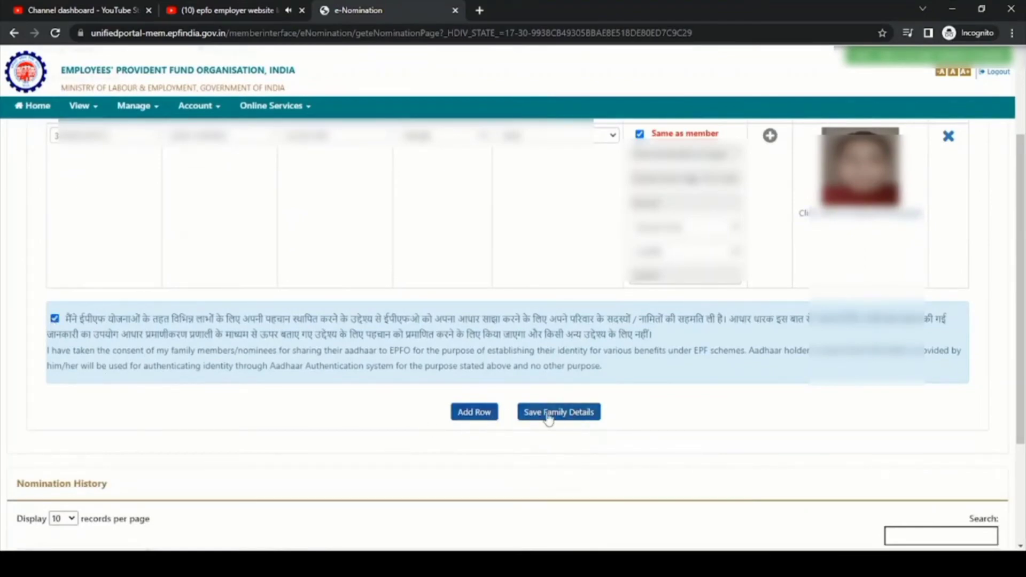
pyautogui.click(576, 413)
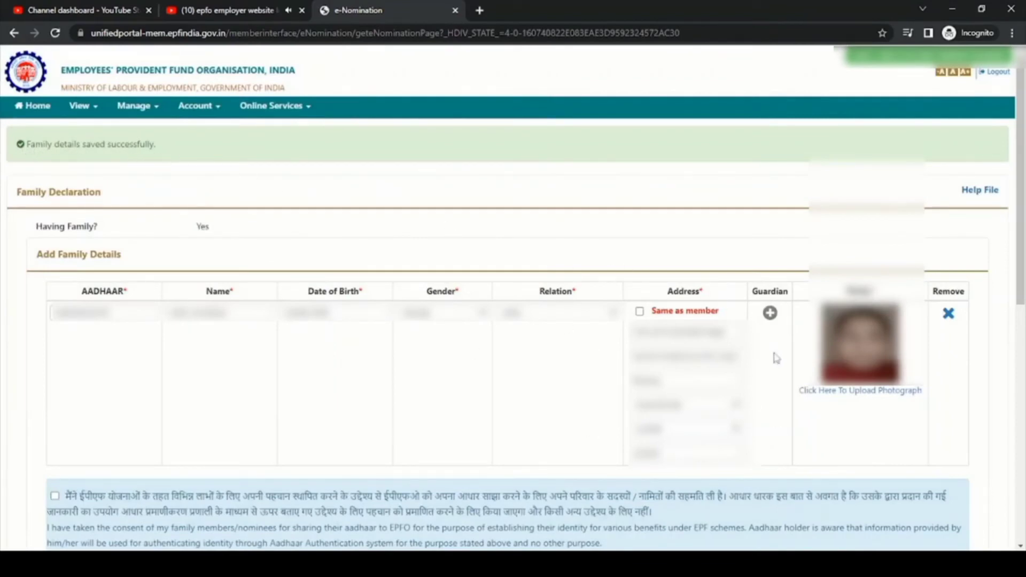
# Step: Select the wife as EPF nominee, give her a 100% share, and save the EPF nomination
pyautogui.scroll(-2, 593, 357)
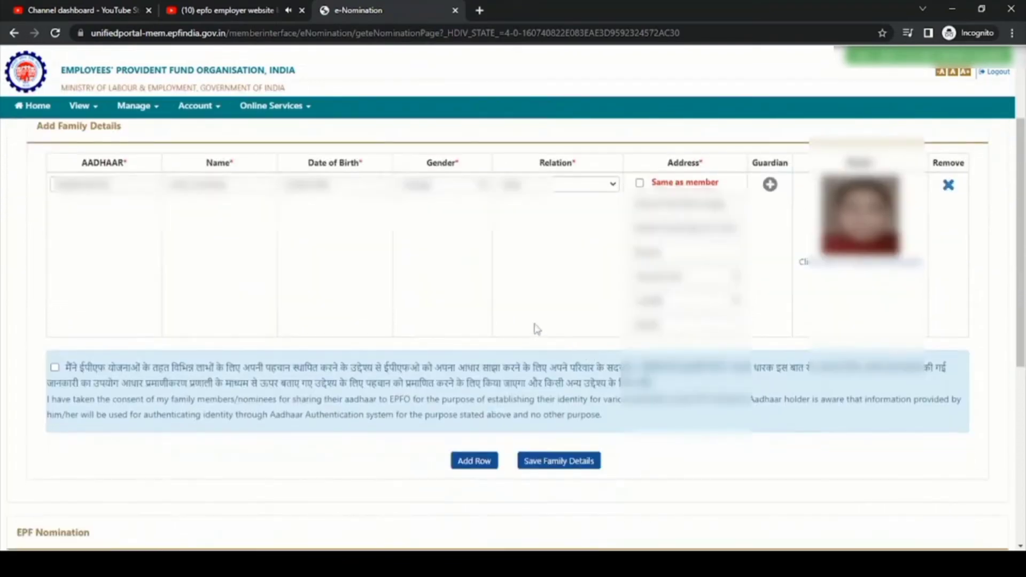
pyautogui.scroll(2, 305, 289)
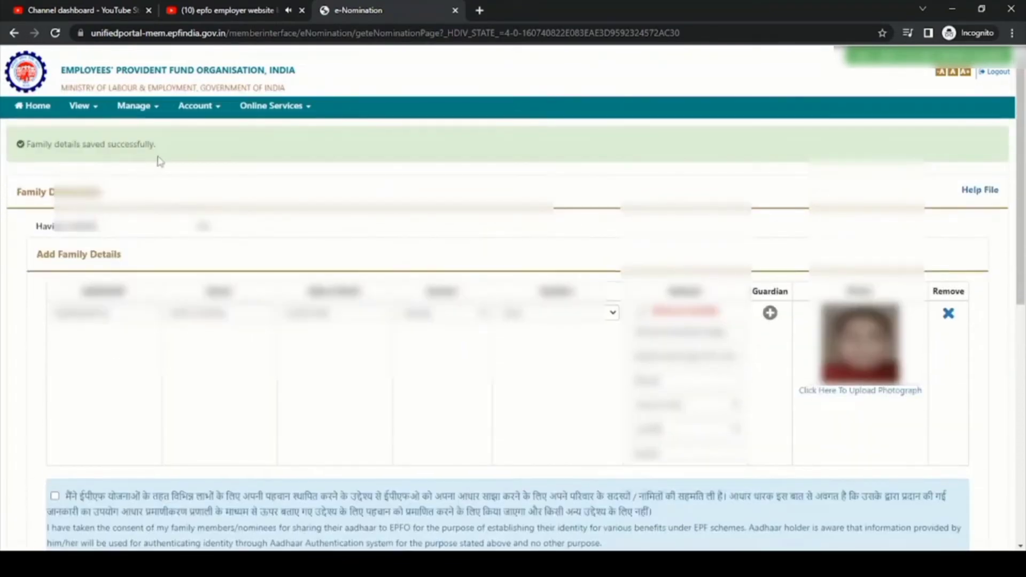
pyautogui.scroll(-5, 481, 337)
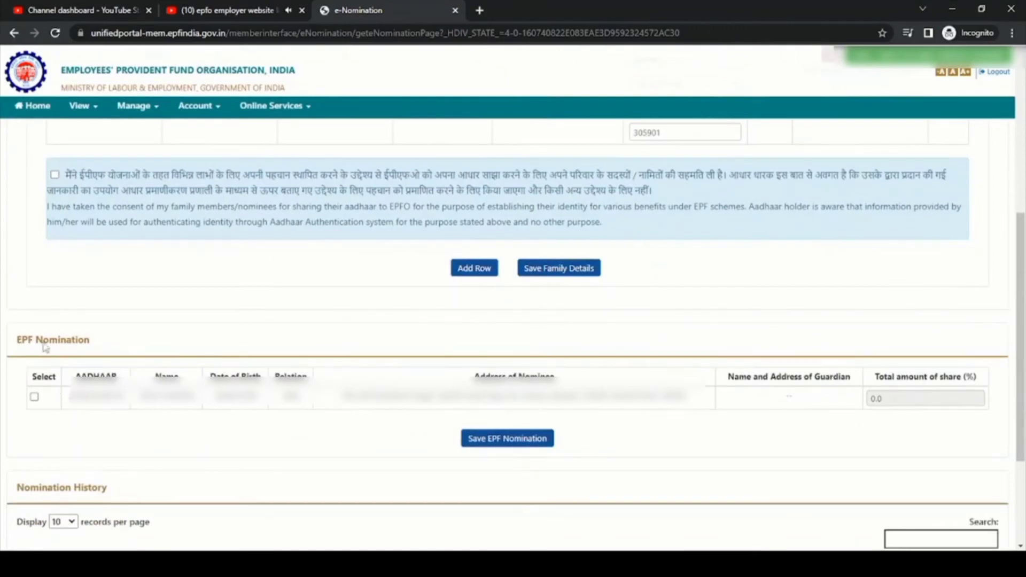
pyautogui.scroll(-1, 199, 371)
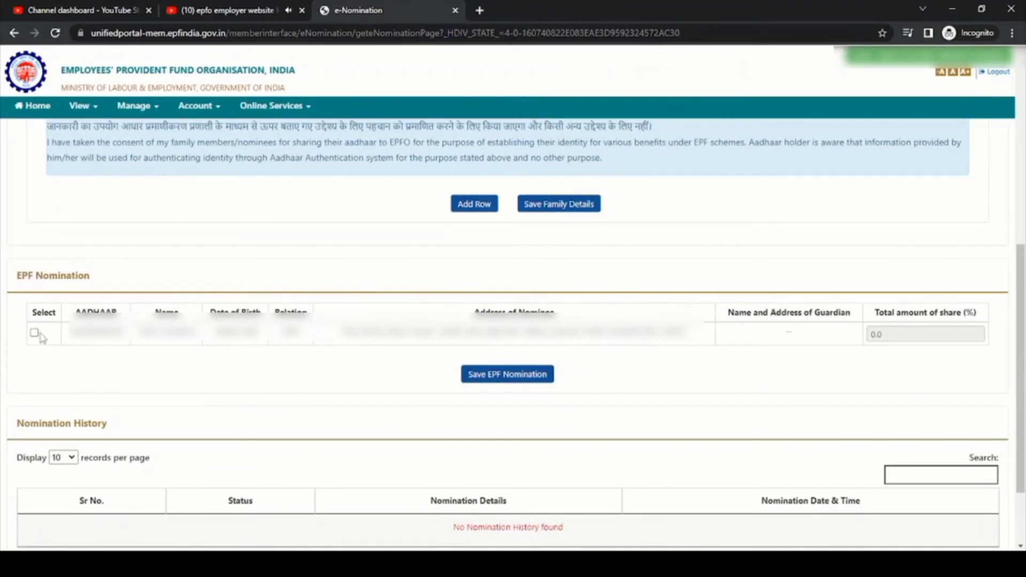
pyautogui.click(173, 338)
pyautogui.click(34, 333)
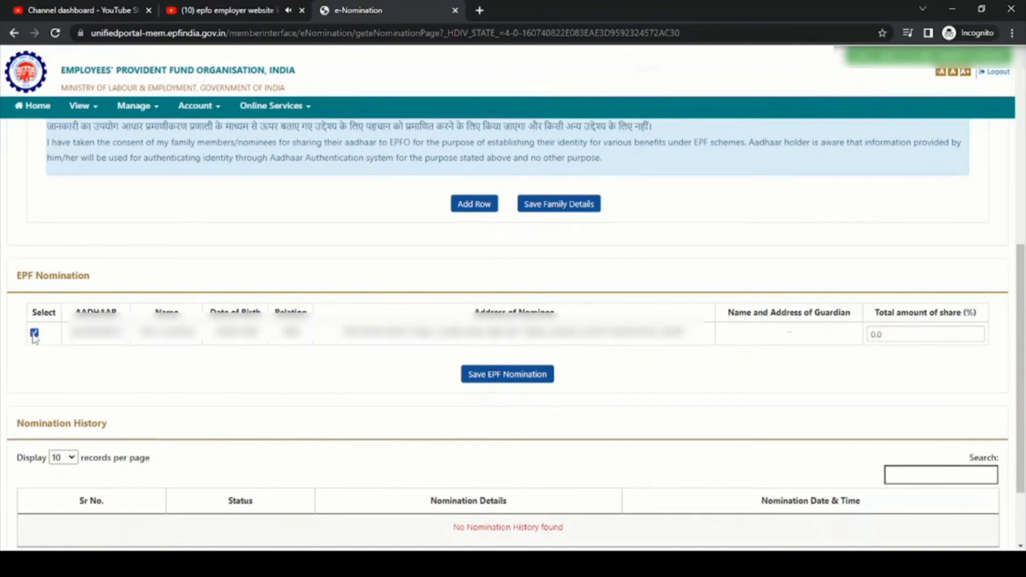
pyautogui.click(890, 336)
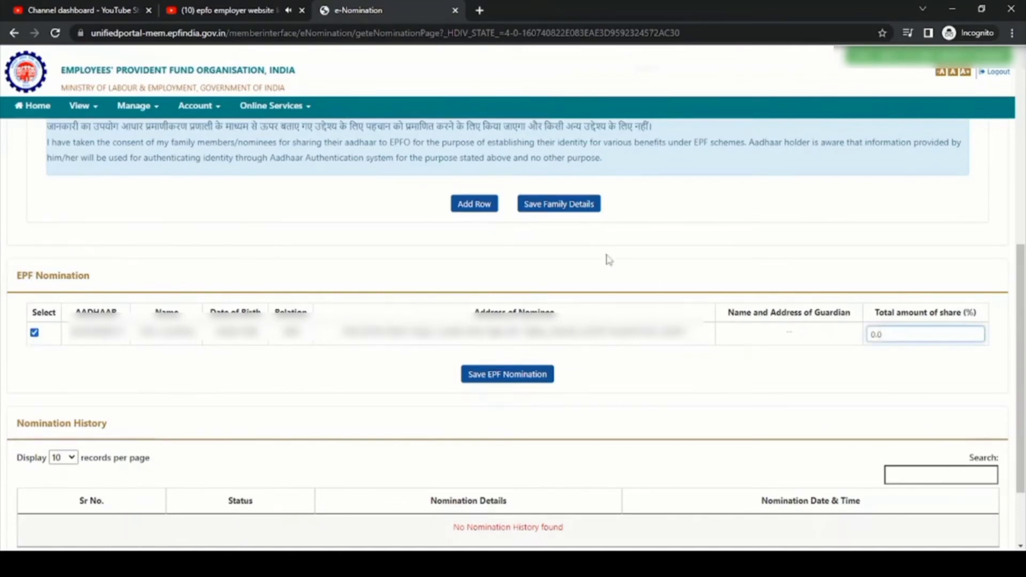
pyautogui.write('100')
pyautogui.click(526, 375)
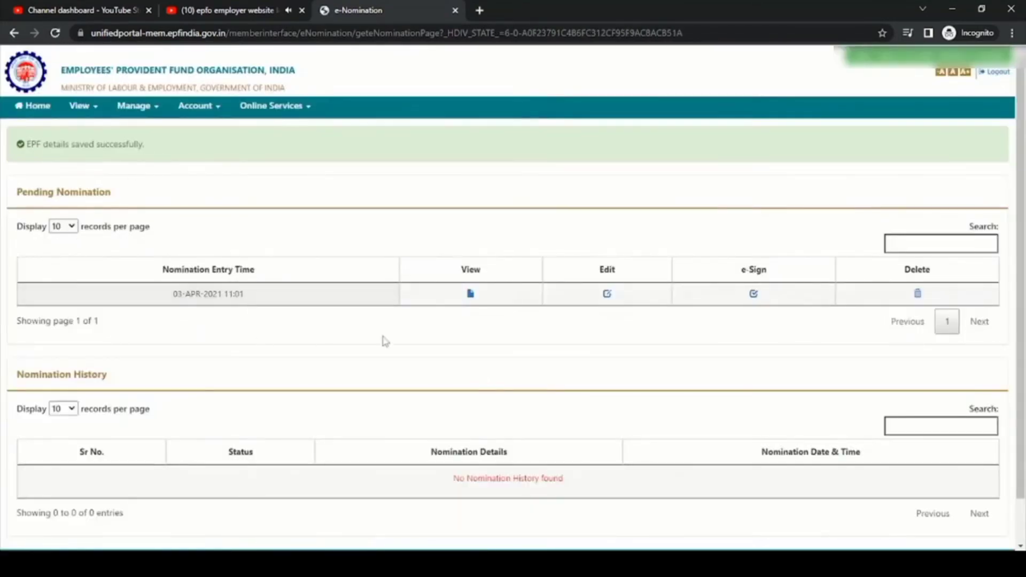
pyautogui.click(471, 295)
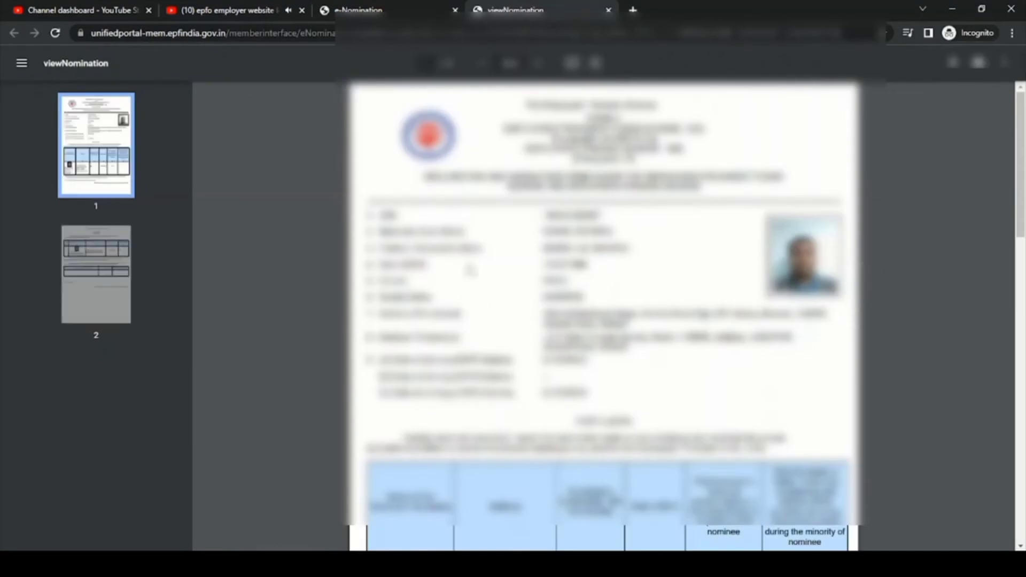
pyautogui.scroll(-6, 603, 315)
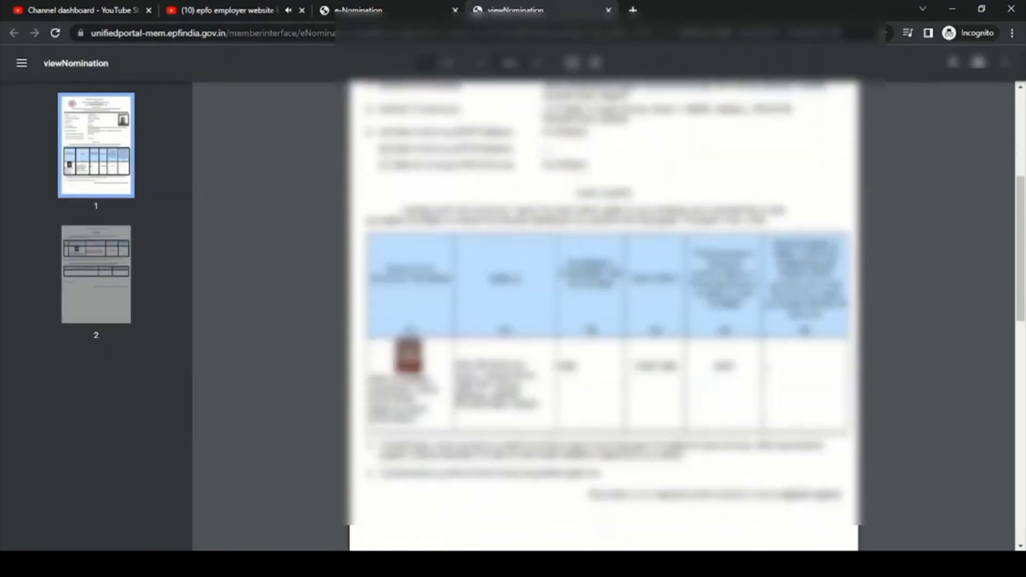
pyautogui.scroll(-7, 708, 327)
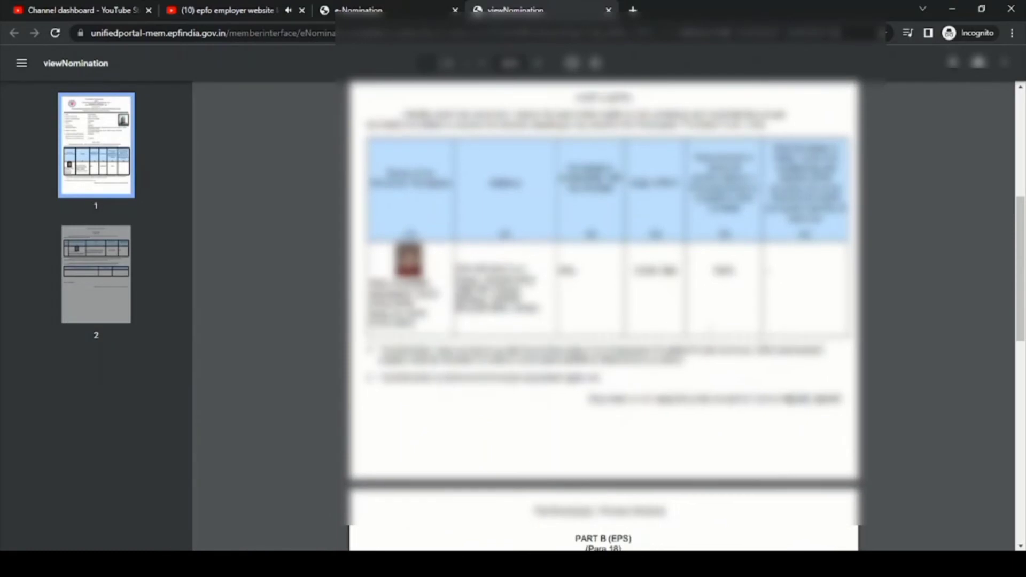
pyautogui.scroll(-5, 695, 339)
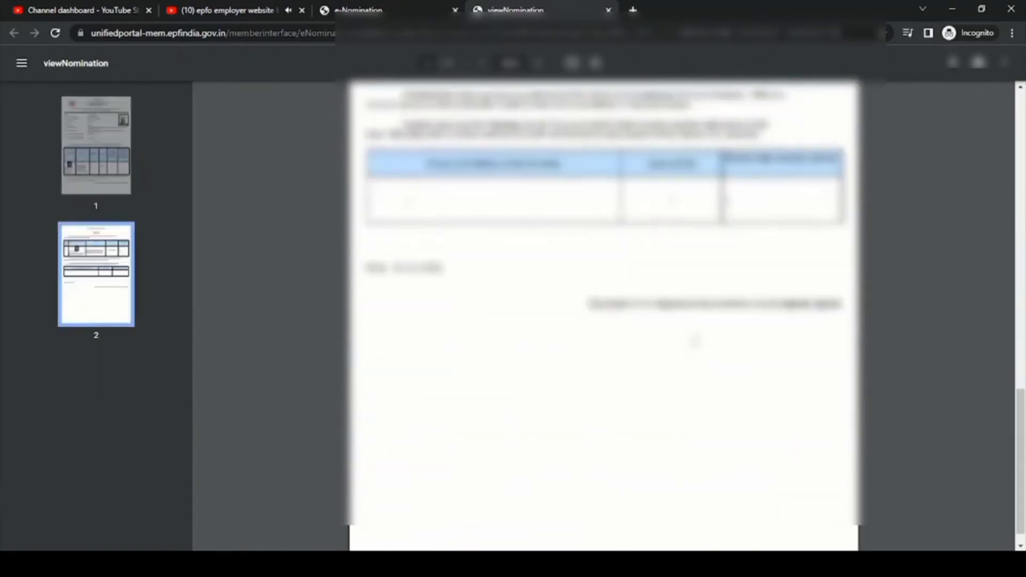
pyautogui.scroll(20, 695, 341)
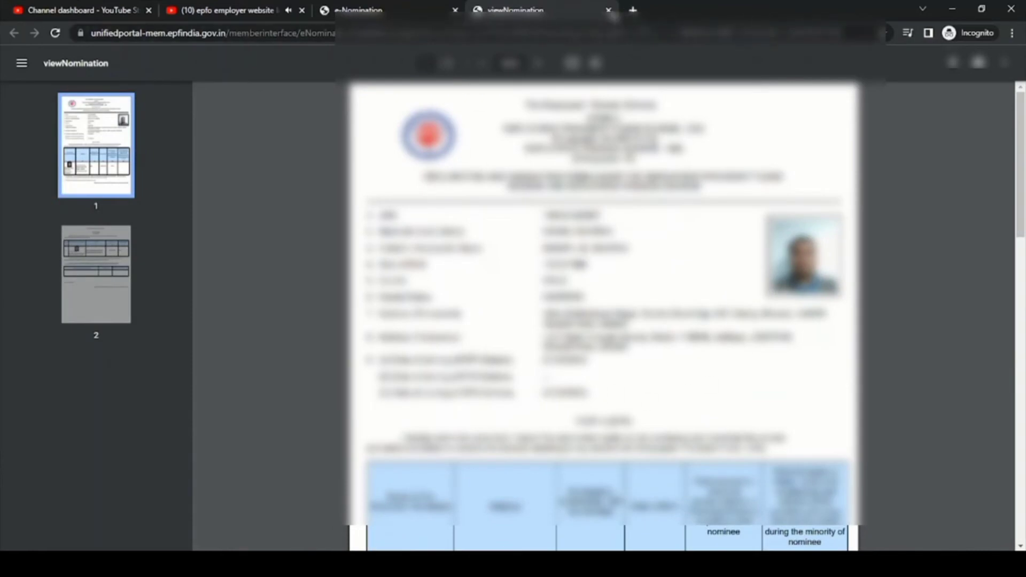
pyautogui.click(608, 10)
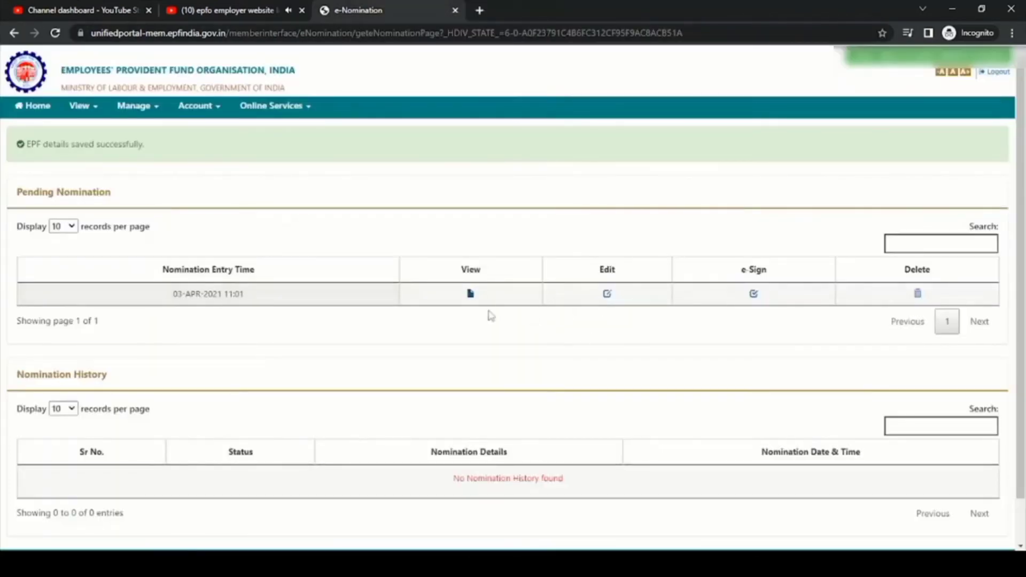
# Step: Launch e-Sign on the pending nomination dated 03-APR-2021 11:01
pyautogui.click(753, 295)
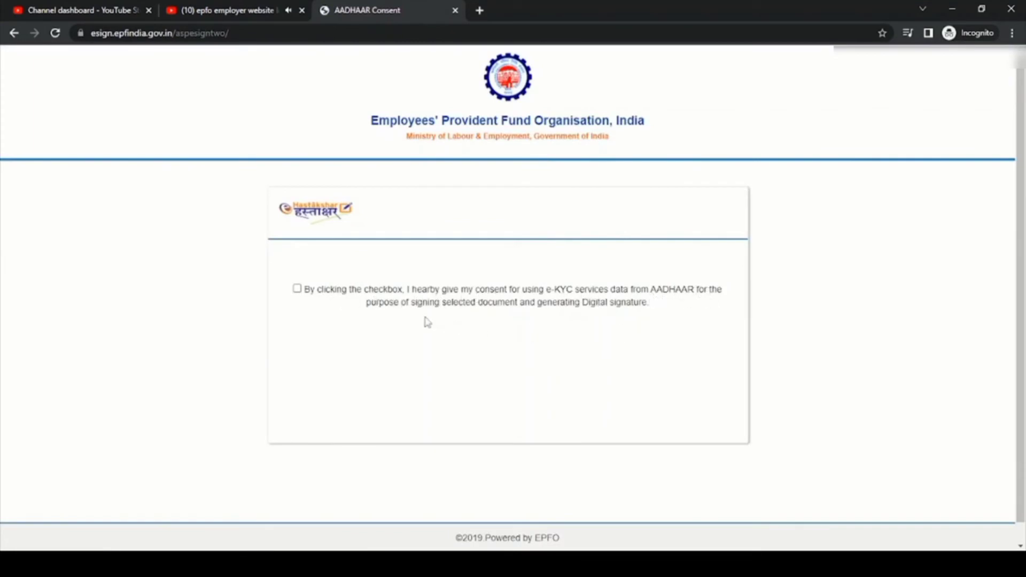
# Step: Tick the Aadhaar e-KYC consent box and put the cursor in the Aadhaar Number field on C-DAC eSign
pyautogui.click(297, 289)
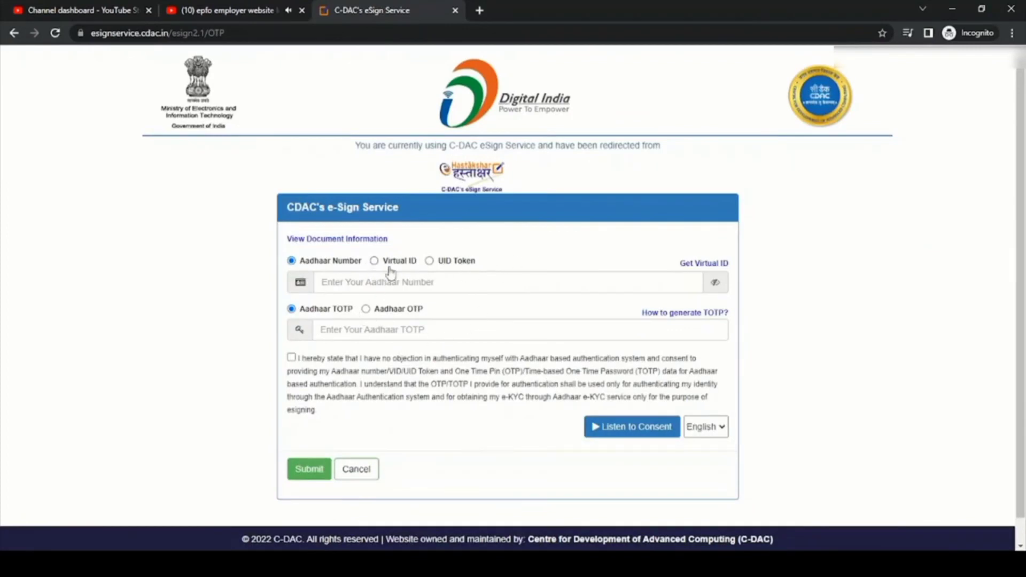
pyautogui.click(340, 282)
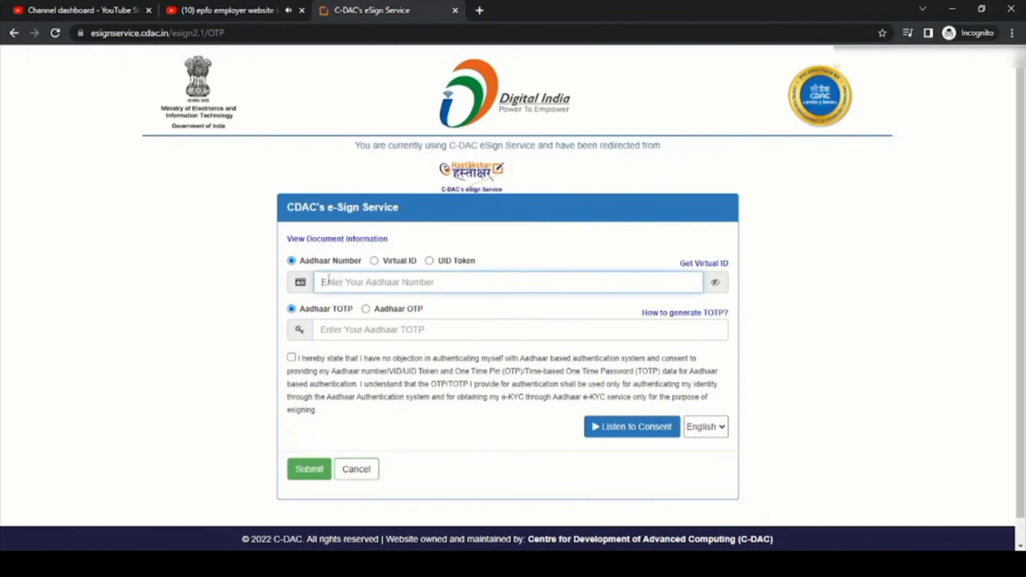